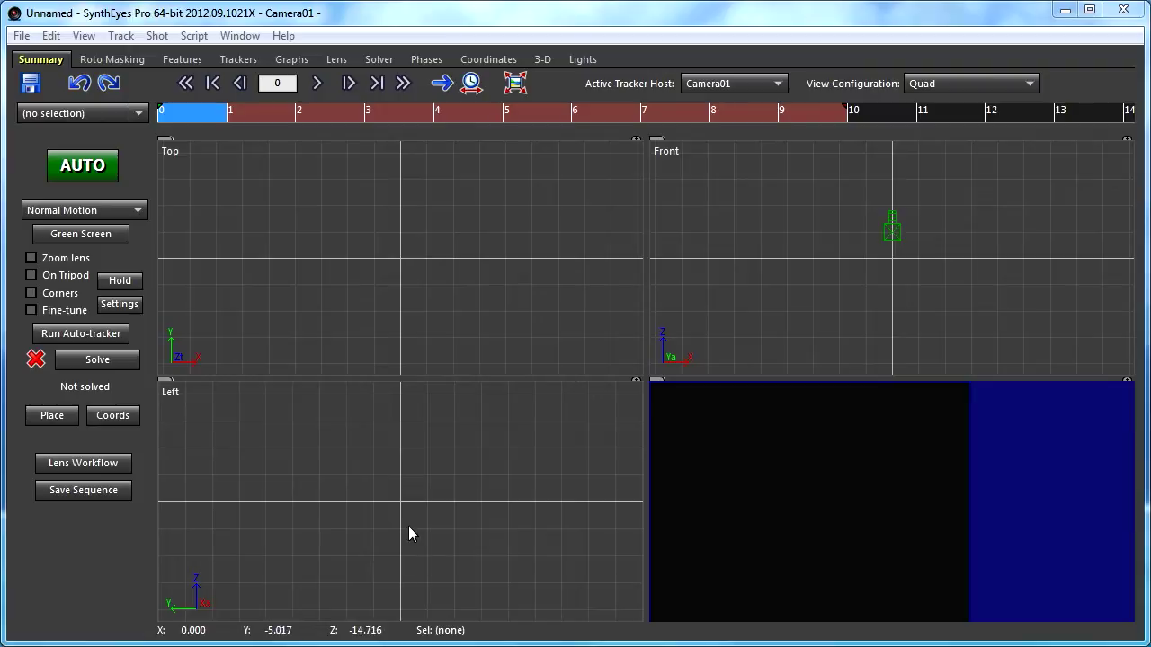
Open the Shot menu to begin adding a survey shot
{"action": "left_click", "coordinate": [195, 37]}
Choose Add Survey Shot and browse into the RebelXT\LogCabin folder
{"action": "mouse_move", "coordinate": [158, 36]}
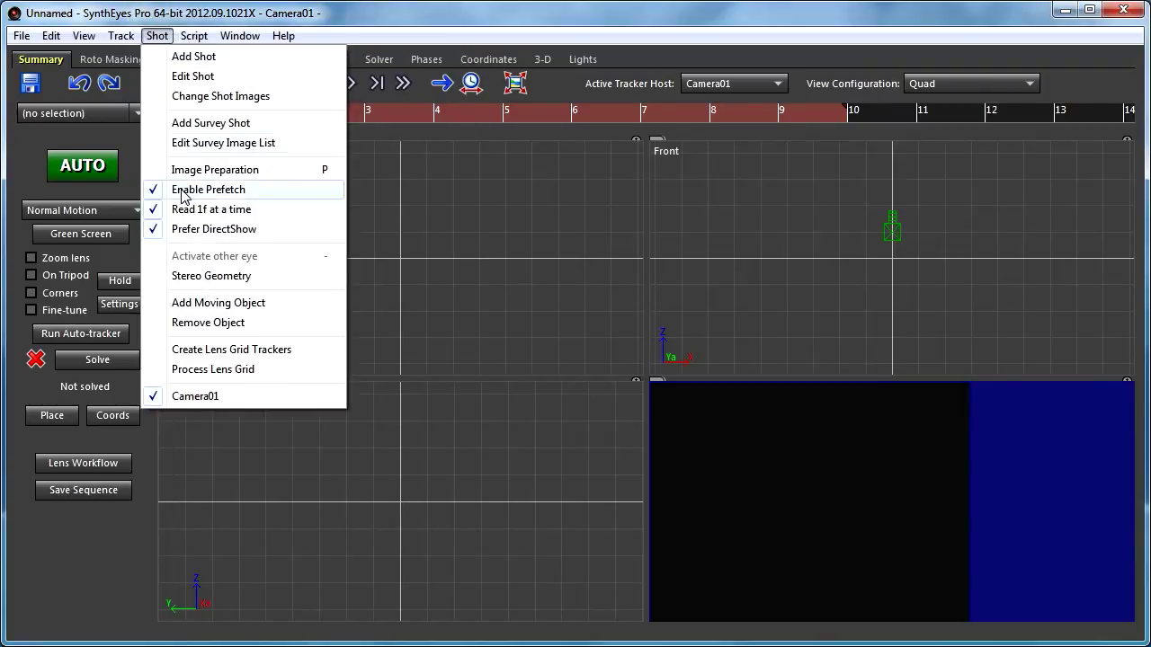
{"action": "left_click", "coordinate": [203, 123]}
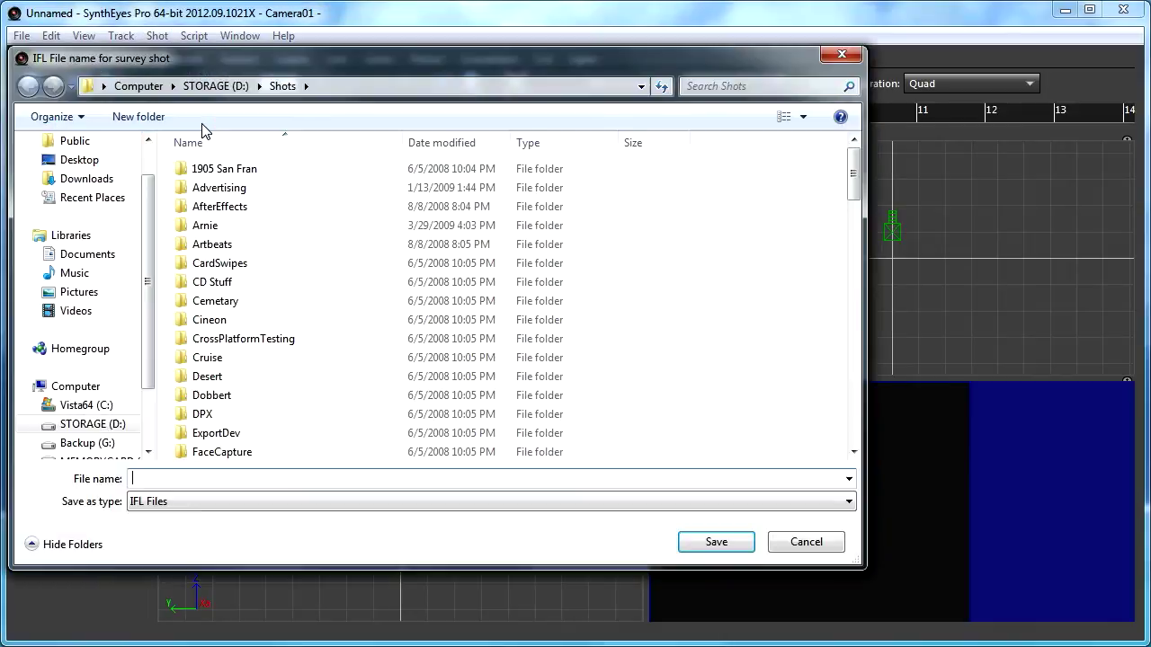
{"action": "scroll", "coordinate": [696, 290], "scroll_direction": "down", "scroll_amount": 7}
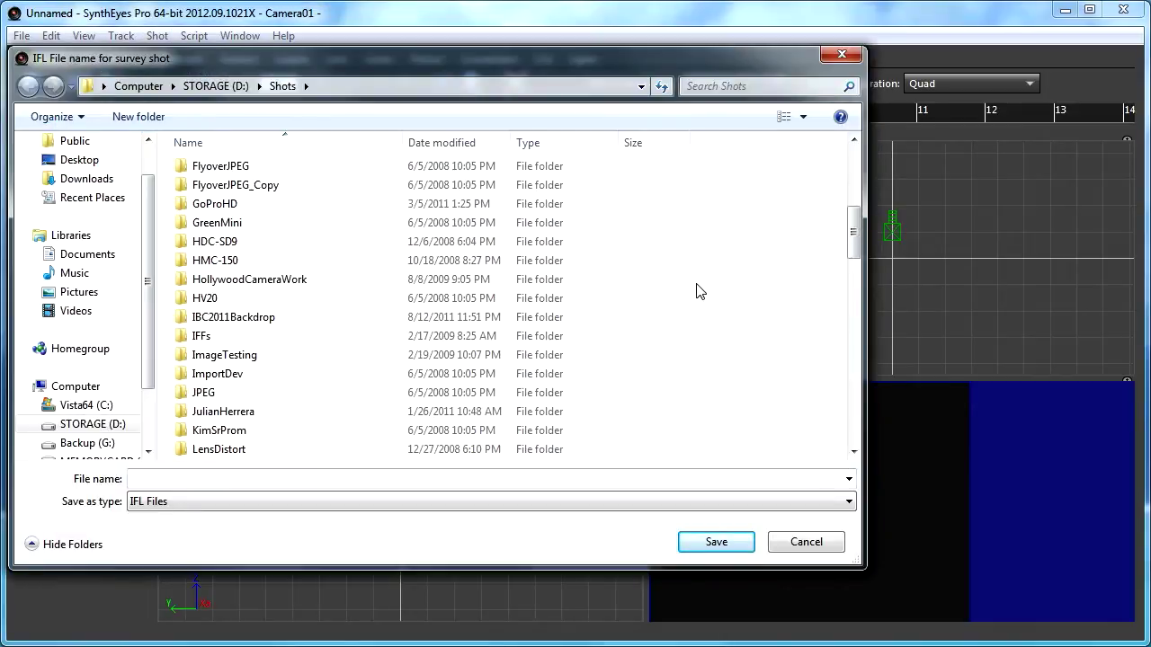
{"action": "scroll", "coordinate": [696, 291], "scroll_direction": "down", "scroll_amount": 5}
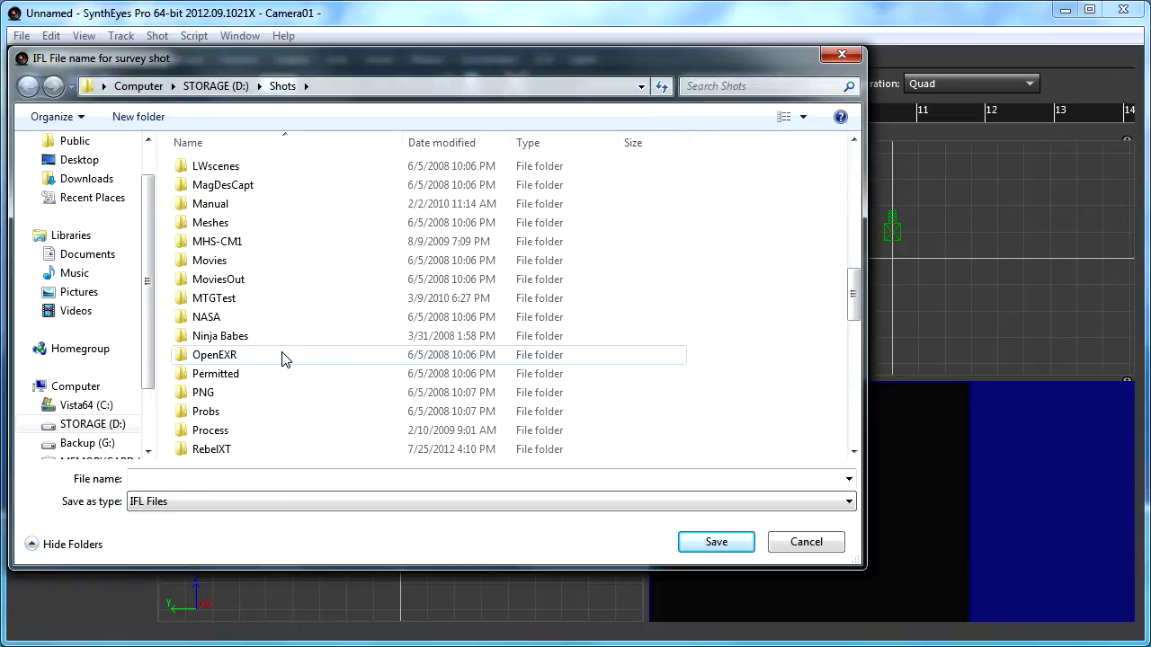
{"action": "double_click", "coordinate": [225, 450]}
{"action": "double_click", "coordinate": [330, 198]}
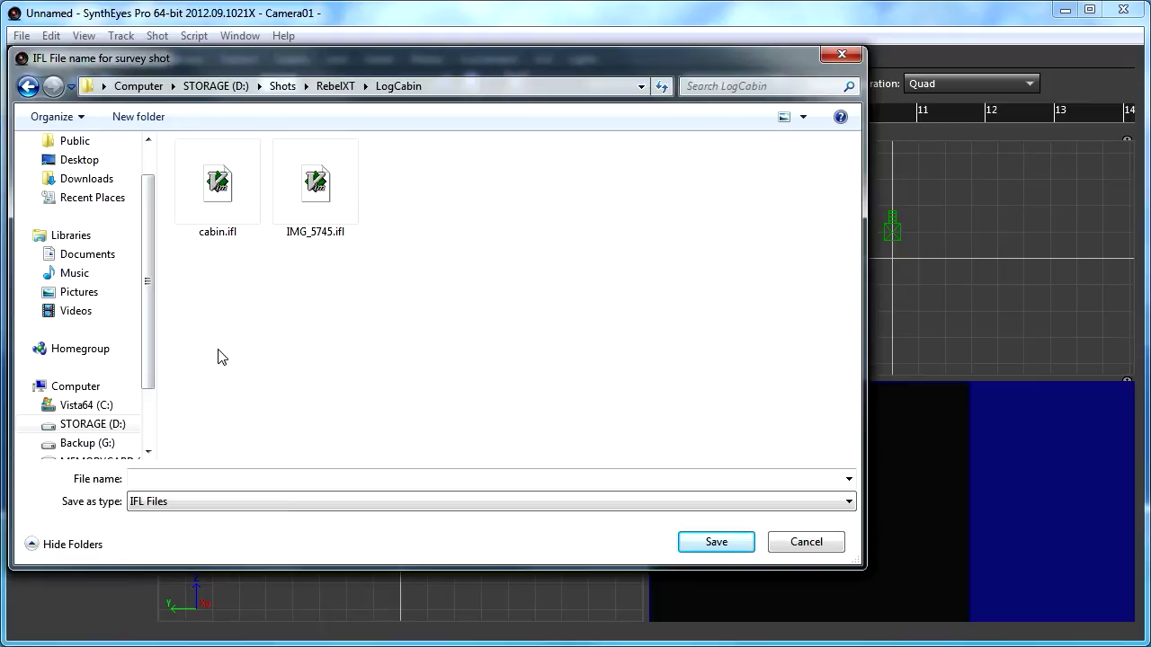
Name the image list file 'cabint' and save it
{"action": "left_click", "coordinate": [192, 481]}
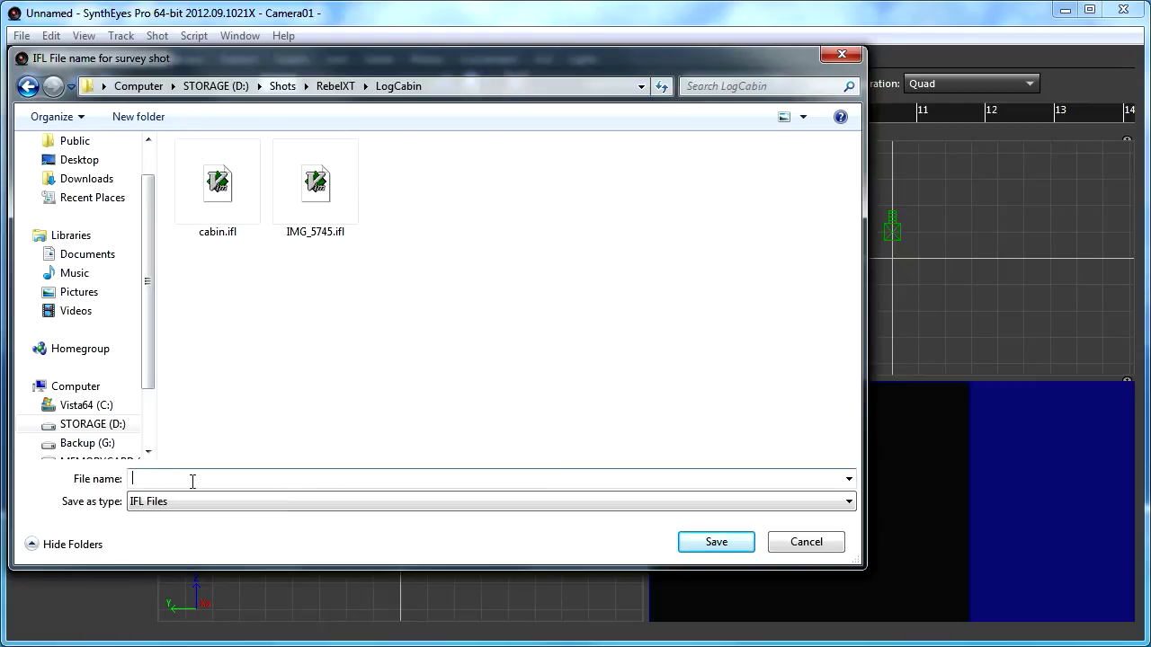
{"action": "type", "text": "cabin"}
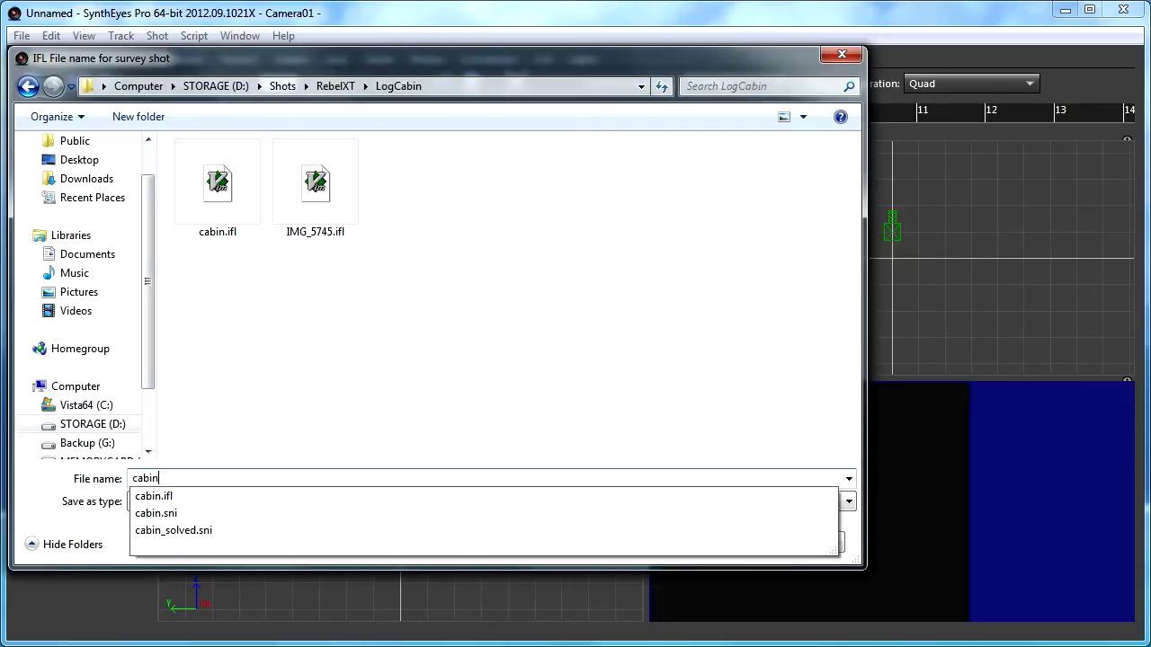
{"action": "type", "text": "t"}
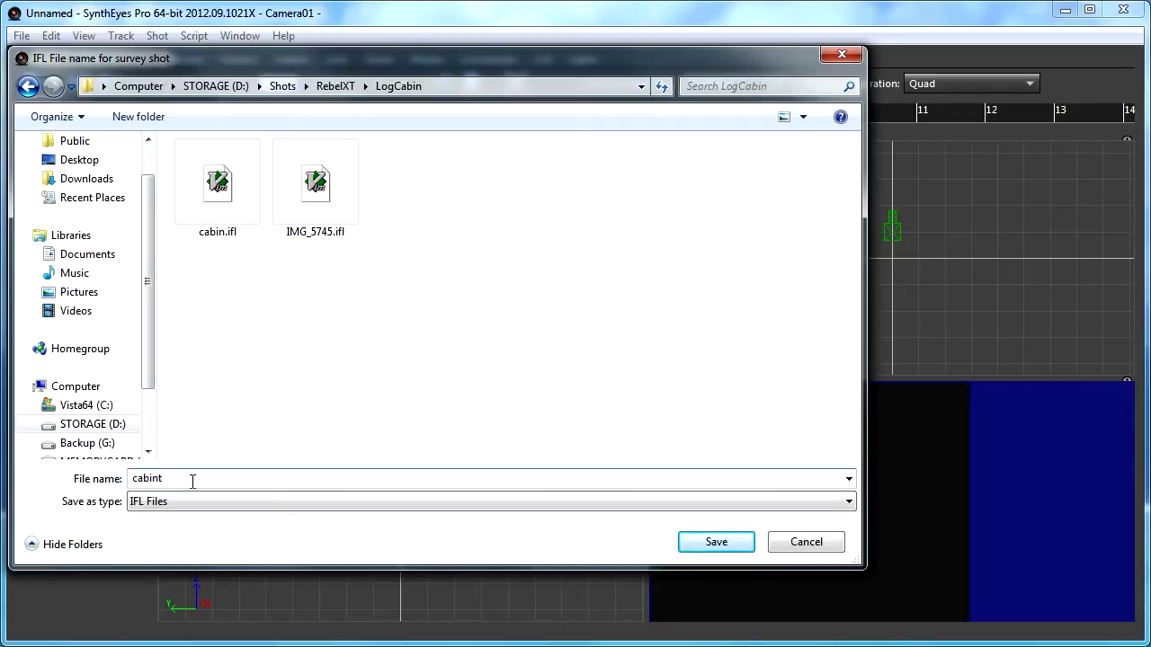
{"action": "left_click", "coordinate": [700, 551]}
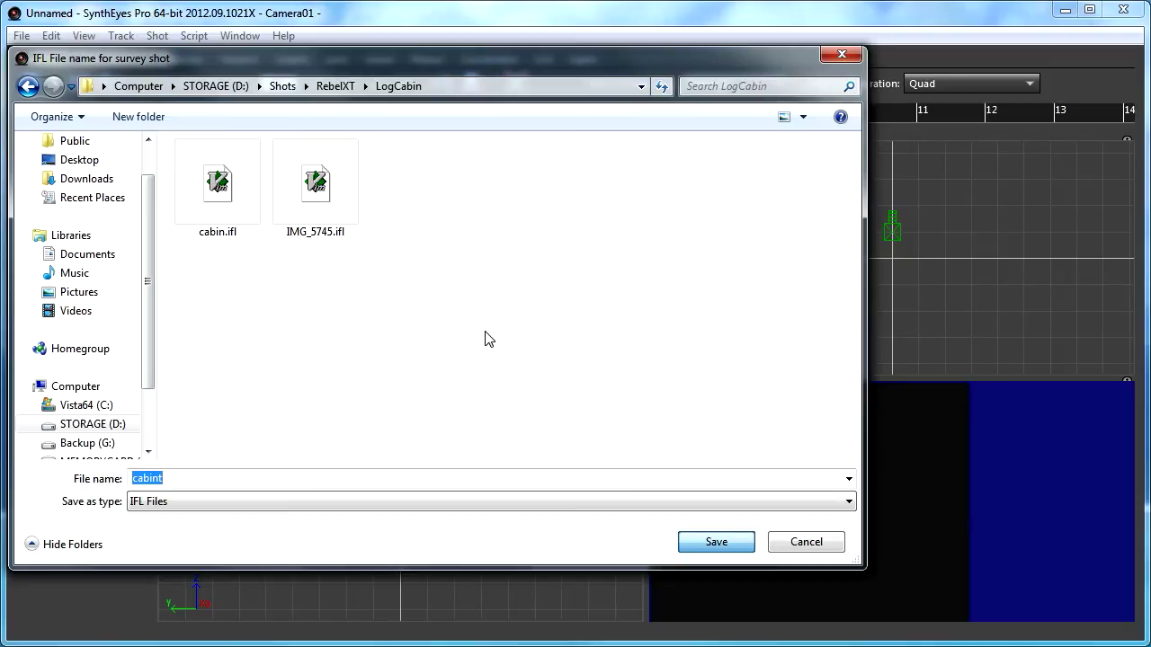
Confirm the cabint save, then add IMG_5745.JPG from RebelXT\LogCabin as the first image
{"action": "key", "text": "Return"}
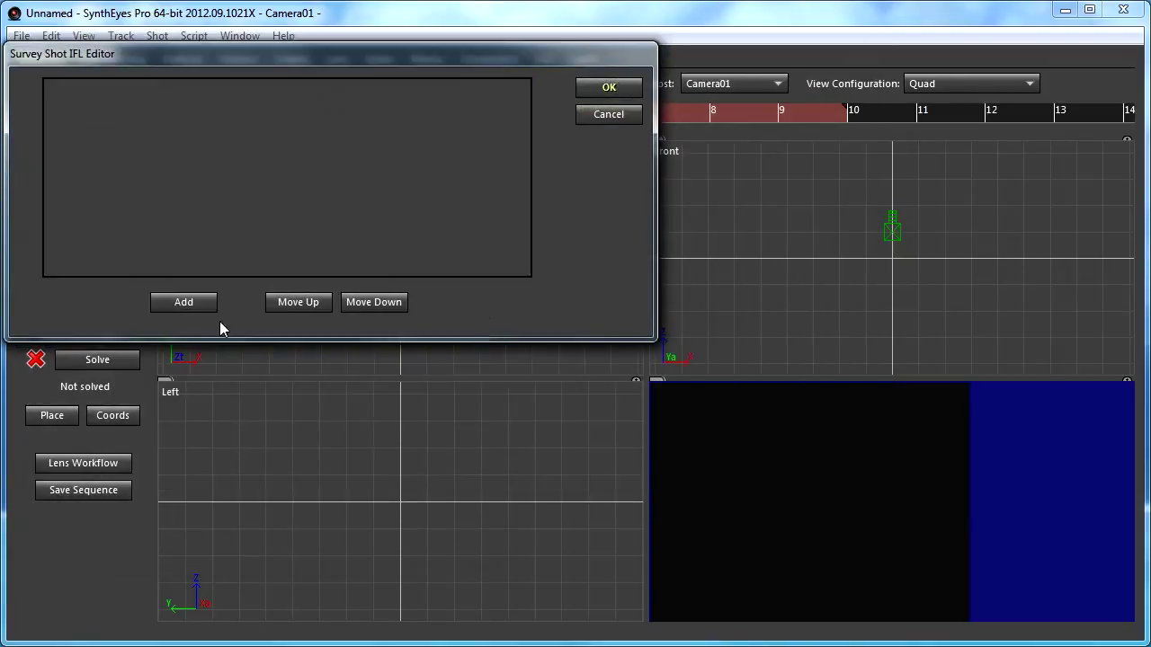
{"action": "left_click", "coordinate": [177, 303]}
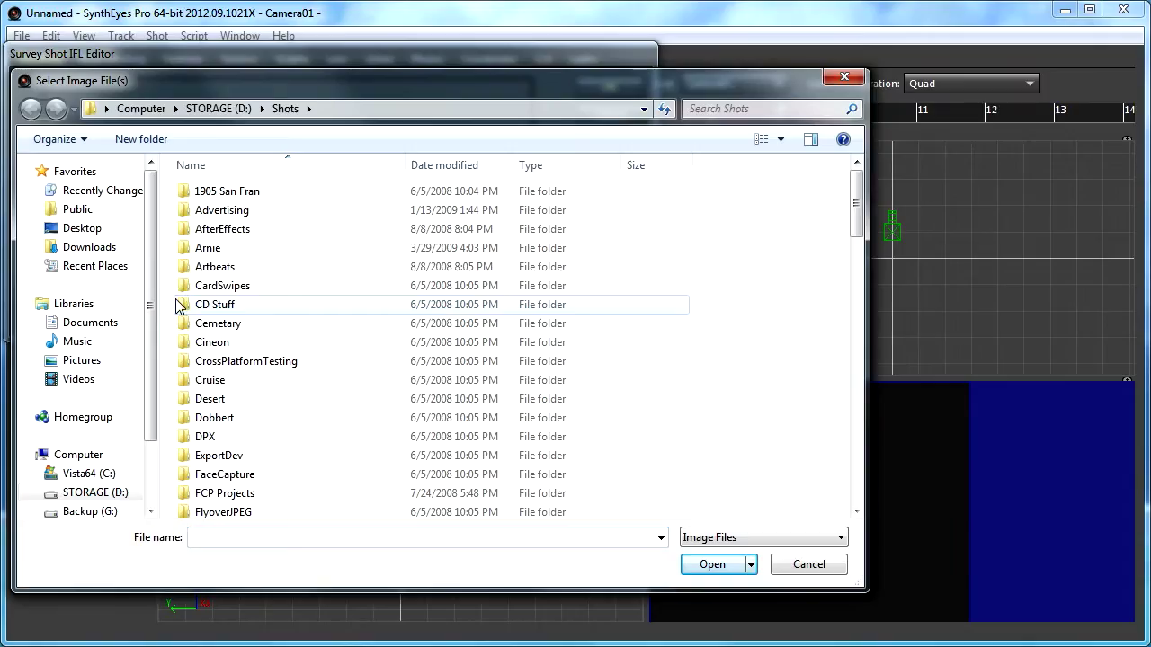
{"action": "scroll", "coordinate": [733, 355], "scroll_direction": "down", "scroll_amount": 5}
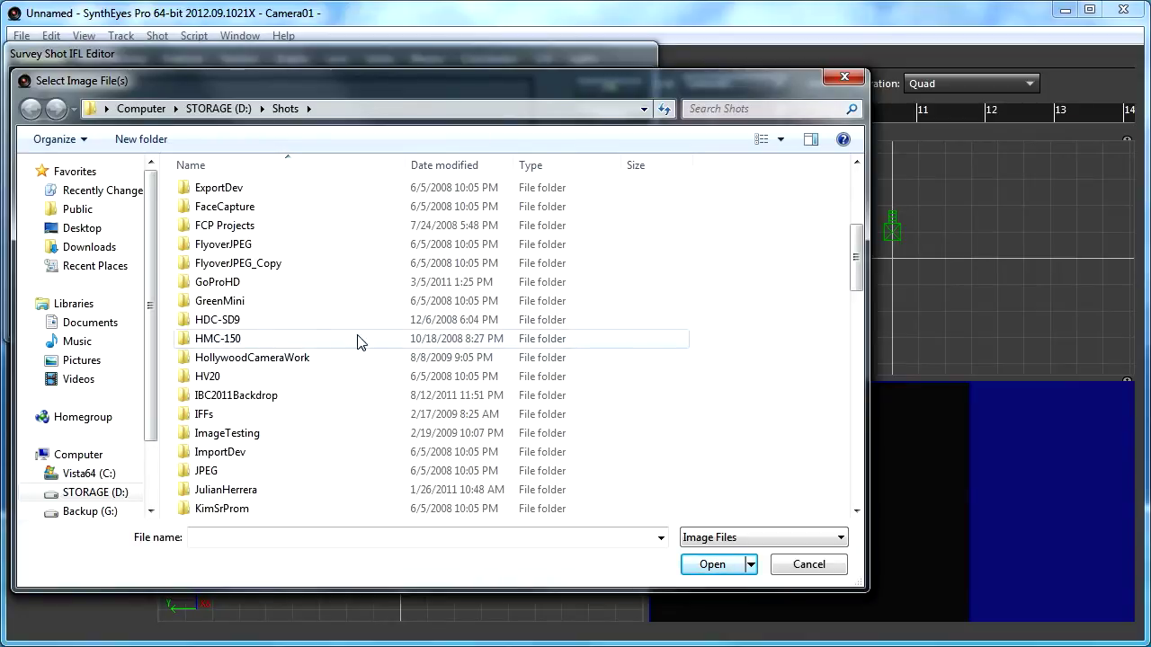
{"action": "scroll", "coordinate": [655, 359], "scroll_direction": "down", "scroll_amount": 3}
{"action": "scroll", "coordinate": [655, 360], "scroll_direction": "down", "scroll_amount": 6}
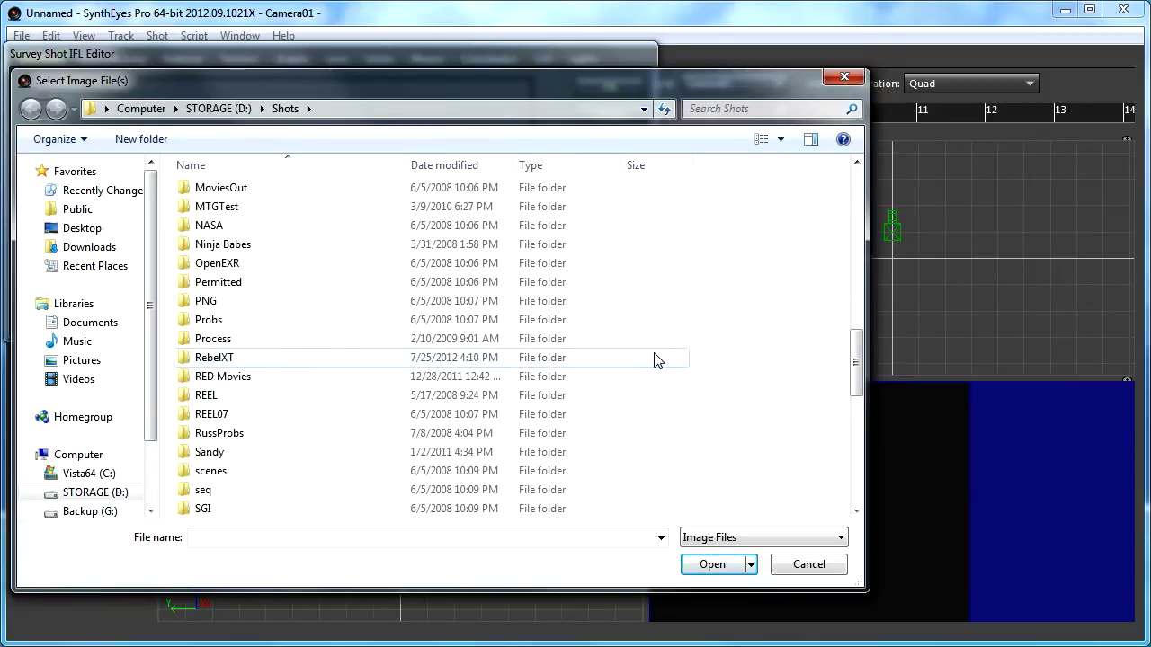
{"action": "double_click", "coordinate": [306, 360]}
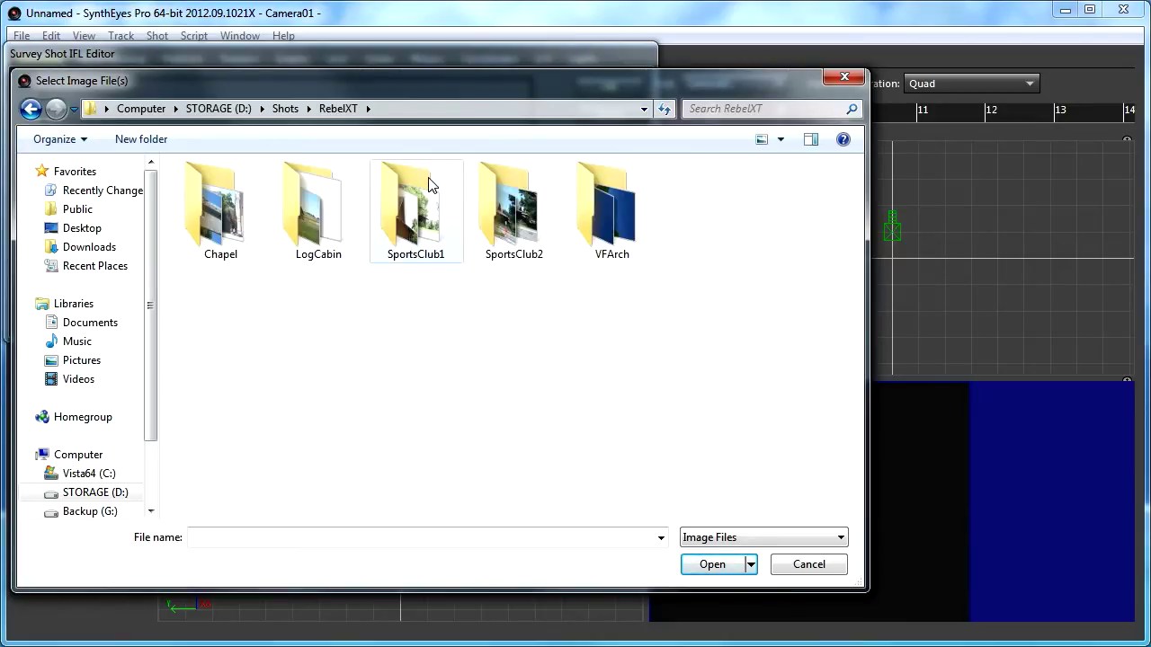
{"action": "double_click", "coordinate": [313, 241]}
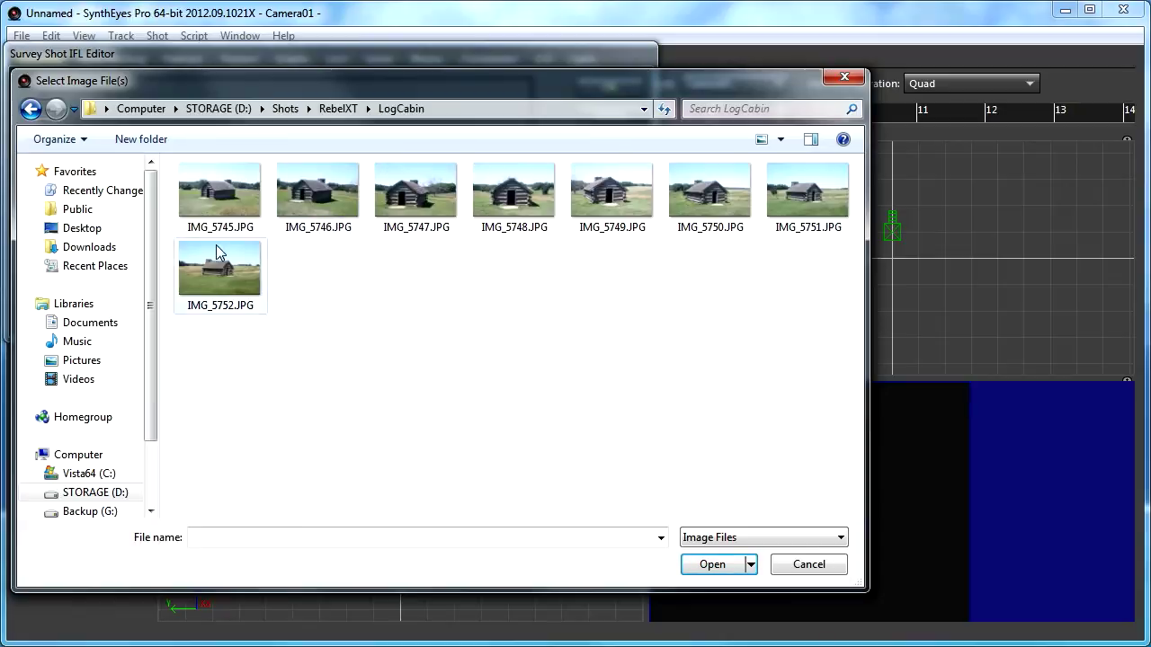
{"action": "left_click", "coordinate": [189, 202]}
{"action": "left_click", "coordinate": [699, 566]}
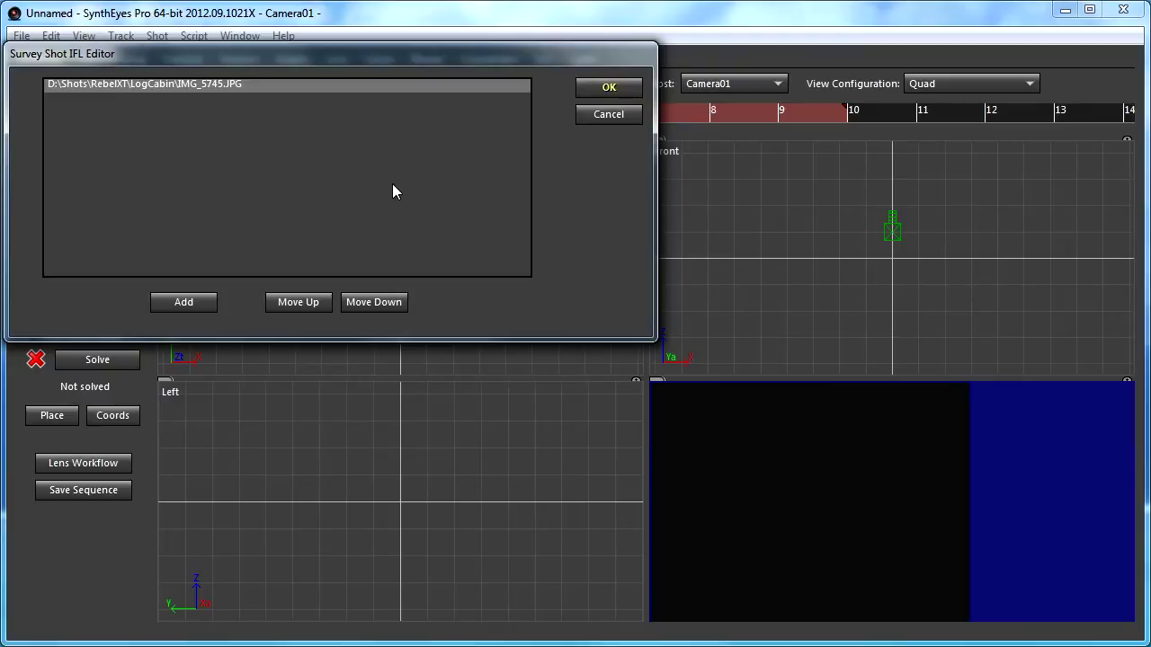
Add IMG_5746 through IMG_5752 from the LogCabin folder to the survey list
{"action": "left_click", "coordinate": [186, 306]}
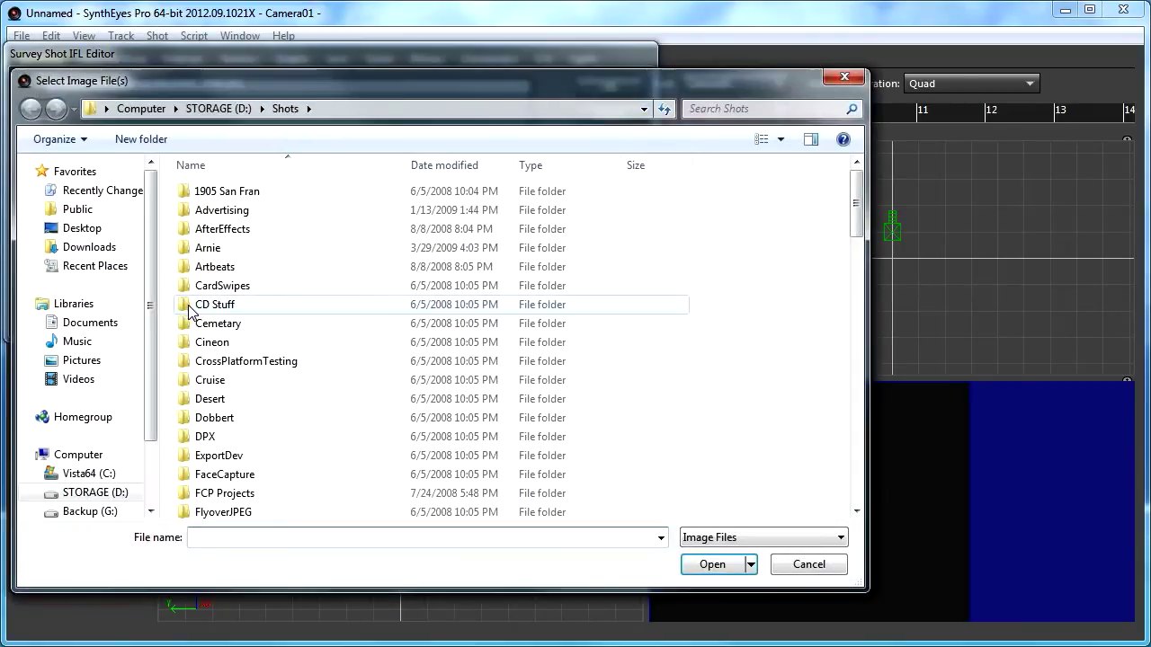
{"action": "scroll", "coordinate": [706, 337], "scroll_direction": "down", "scroll_amount": 14}
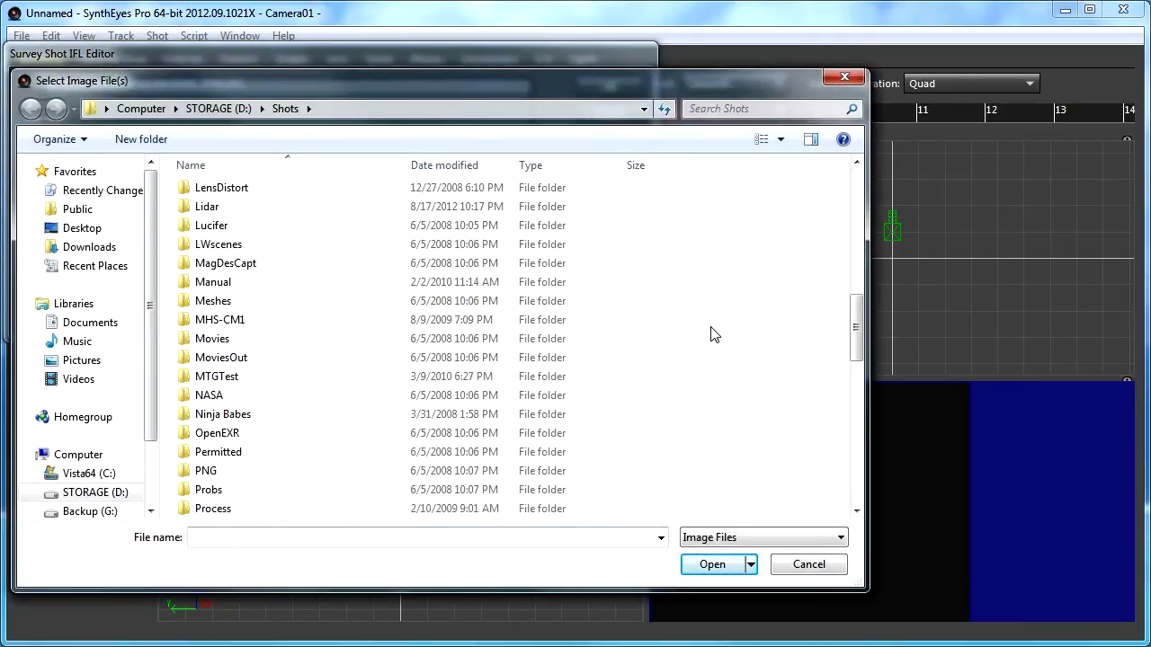
{"action": "double_click", "coordinate": [250, 358]}
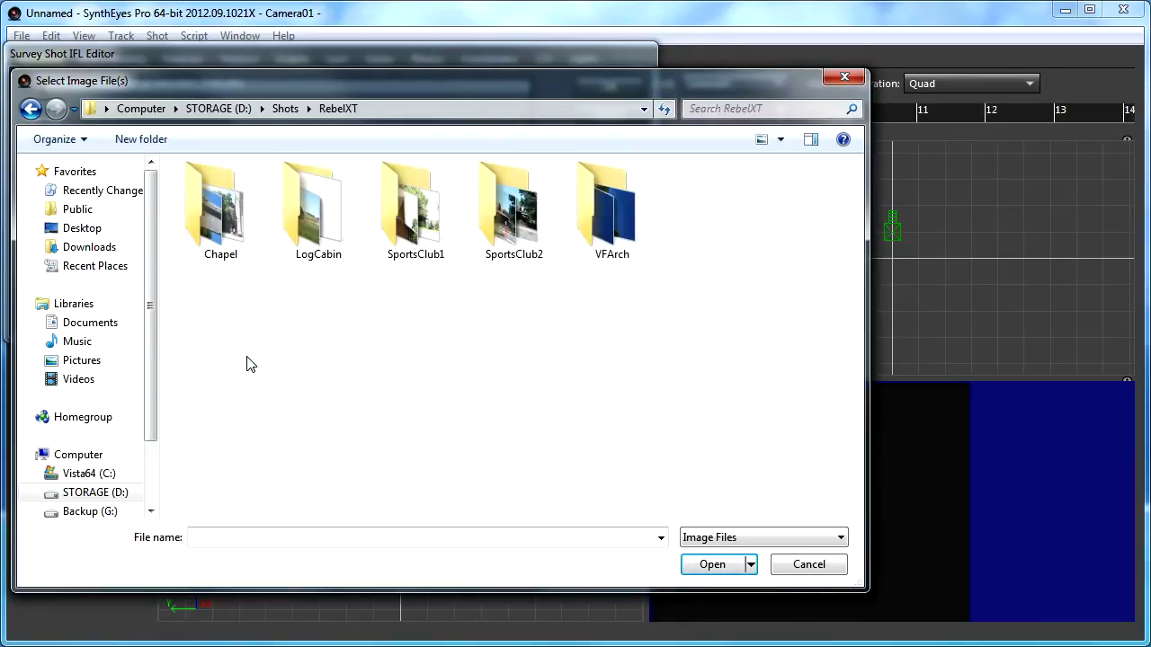
{"action": "double_click", "coordinate": [301, 187]}
{"action": "left_click", "coordinate": [301, 190]}
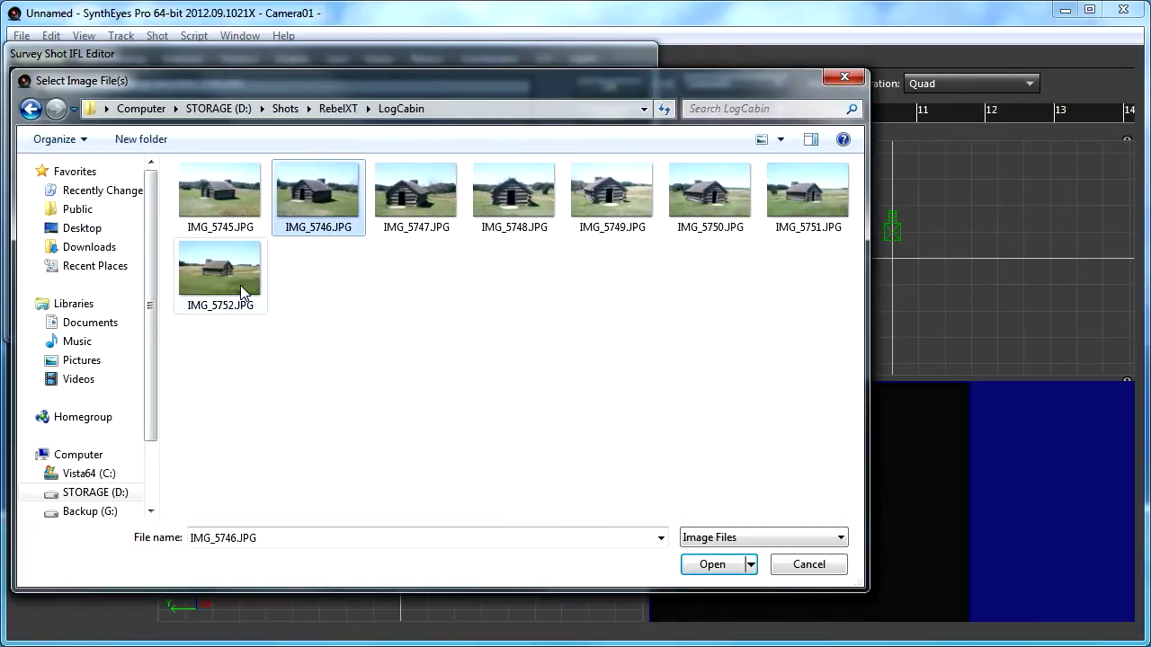
{"action": "left_click", "coordinate": [217, 271], "text": "shift"}
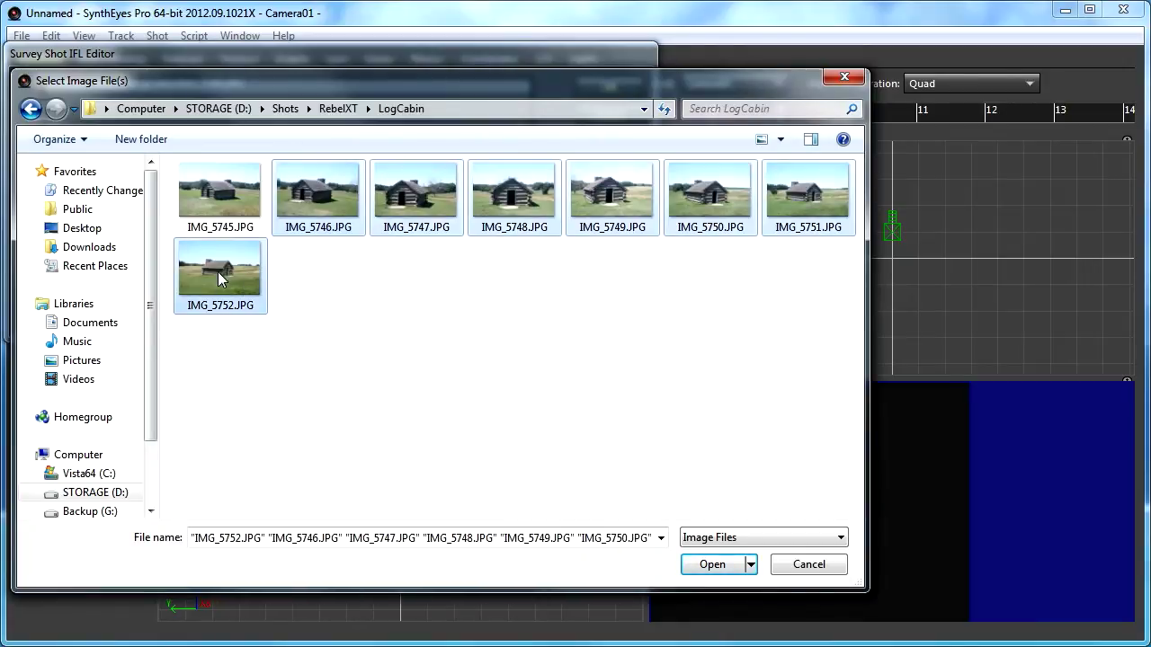
{"action": "left_click", "coordinate": [712, 565]}
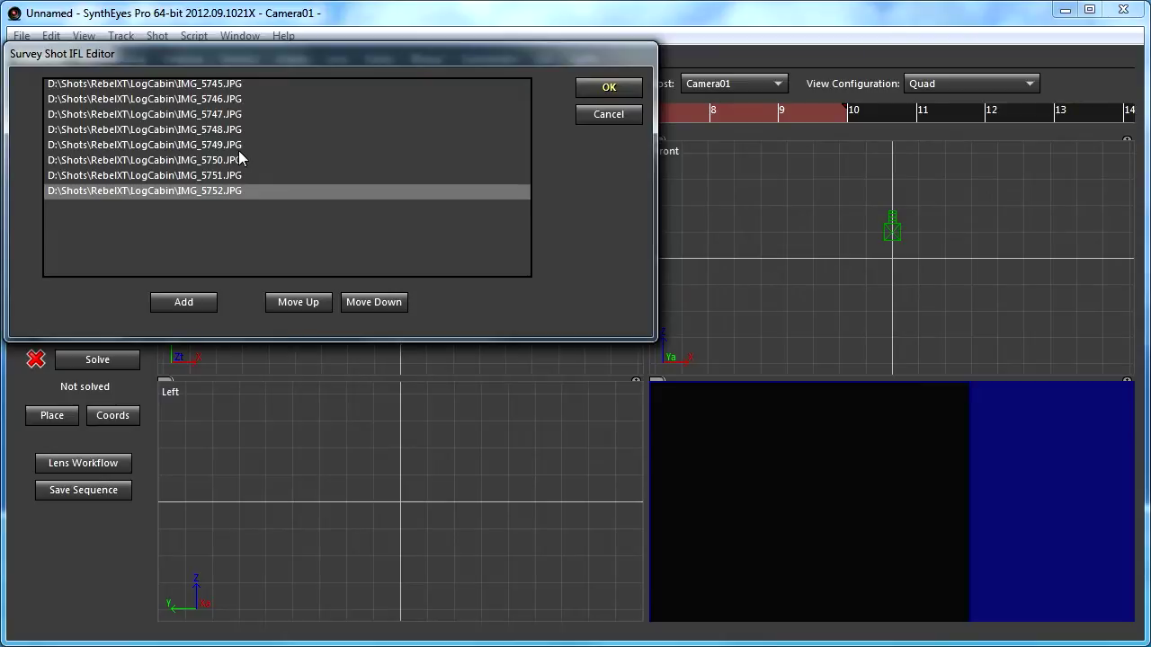
Use Move Up and Move Down so IMG_5752 ends up last in the list
{"action": "left_click", "coordinate": [307, 306]}
{"action": "left_click", "coordinate": [307, 305]}
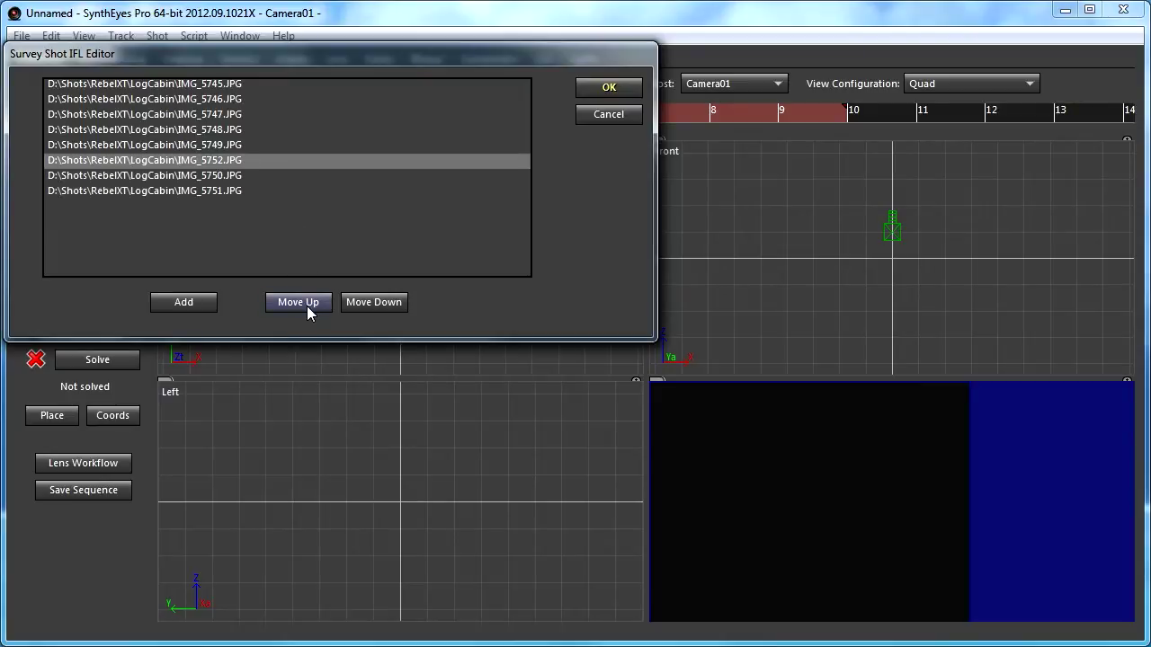
{"action": "left_click", "coordinate": [375, 304]}
{"action": "left_click", "coordinate": [375, 304]}
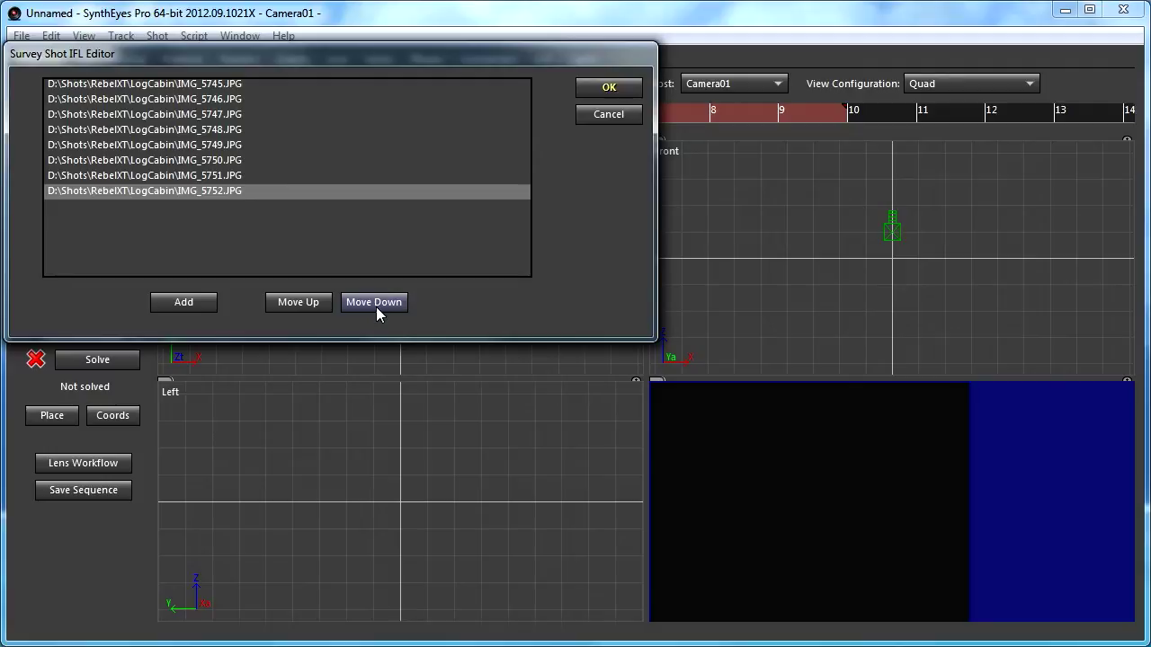
Close the IFL Editor and accept the eight-frame cabint shot settings at 24 fps
{"action": "left_click", "coordinate": [609, 89]}
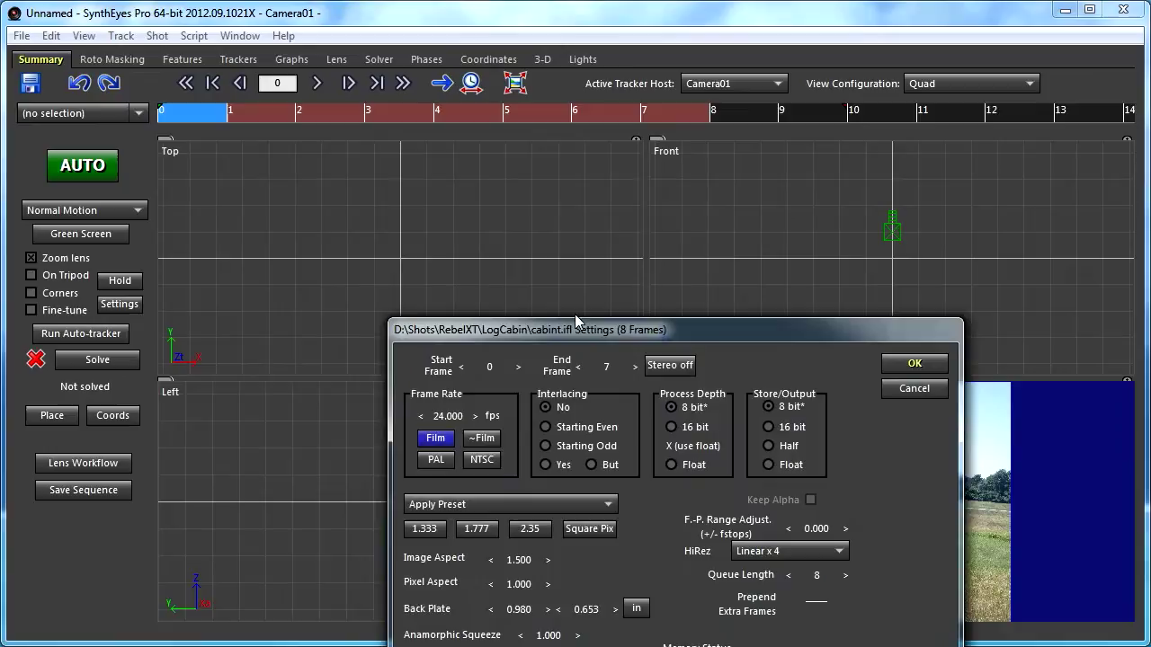
{"action": "left_click_drag", "start_coordinate": [573, 330], "coordinate": [487, 157]}
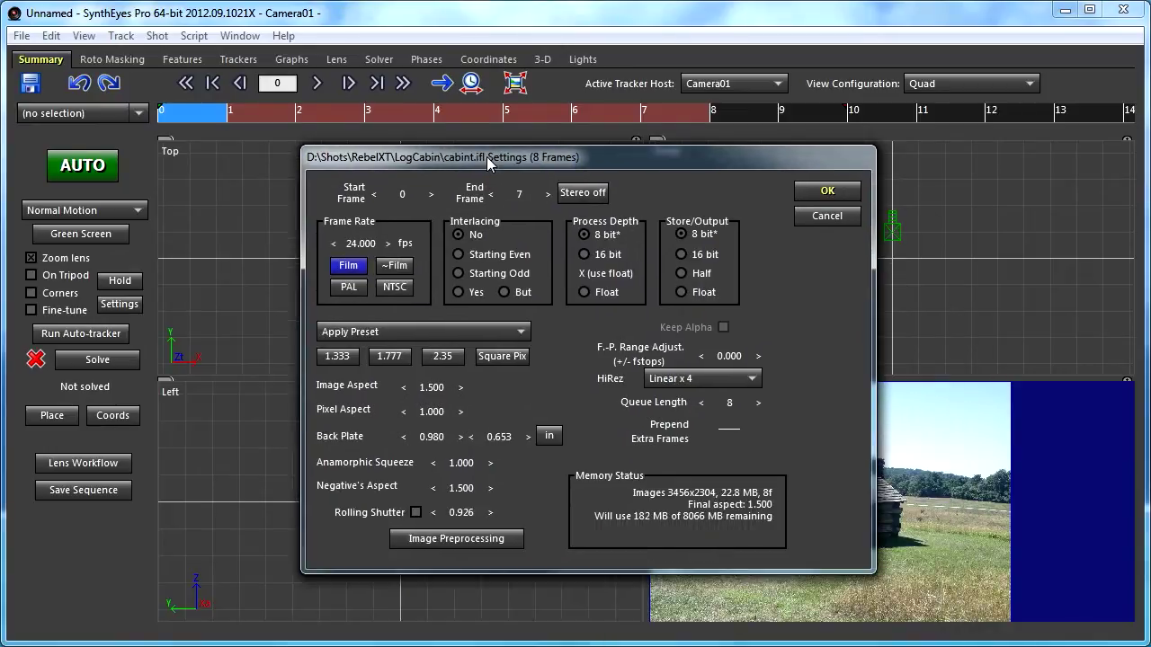
{"action": "left_click", "coordinate": [812, 193]}
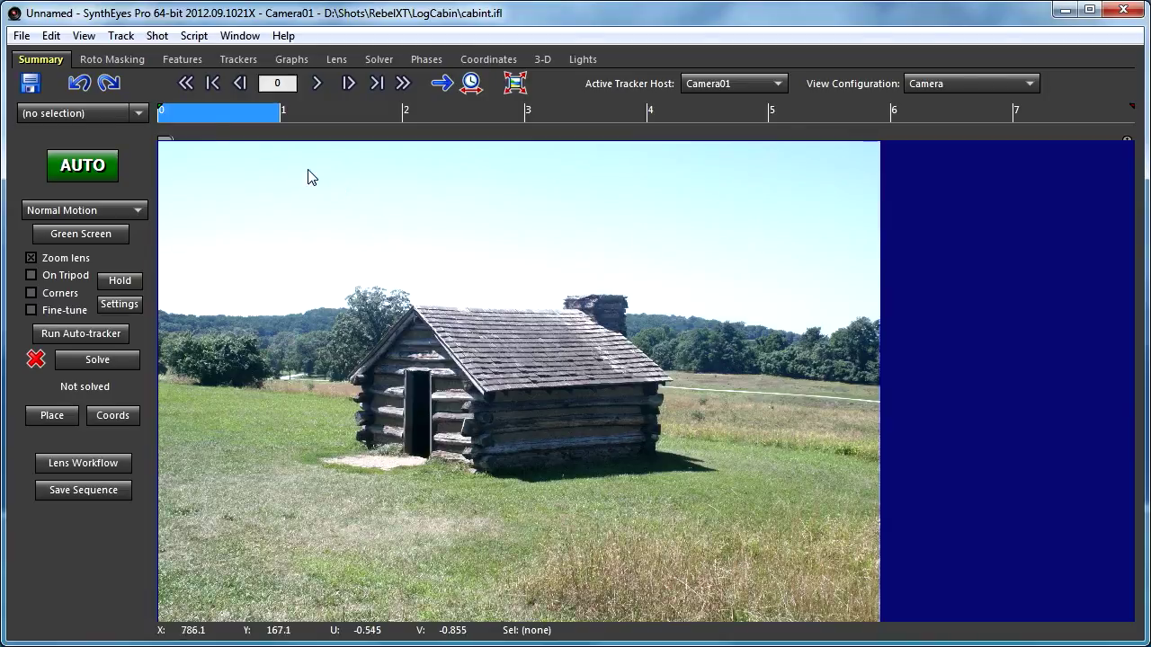
Turn on Z-drop lock and set Track mode to Hand-held: Sticky
{"action": "left_click", "coordinate": [123, 36]}
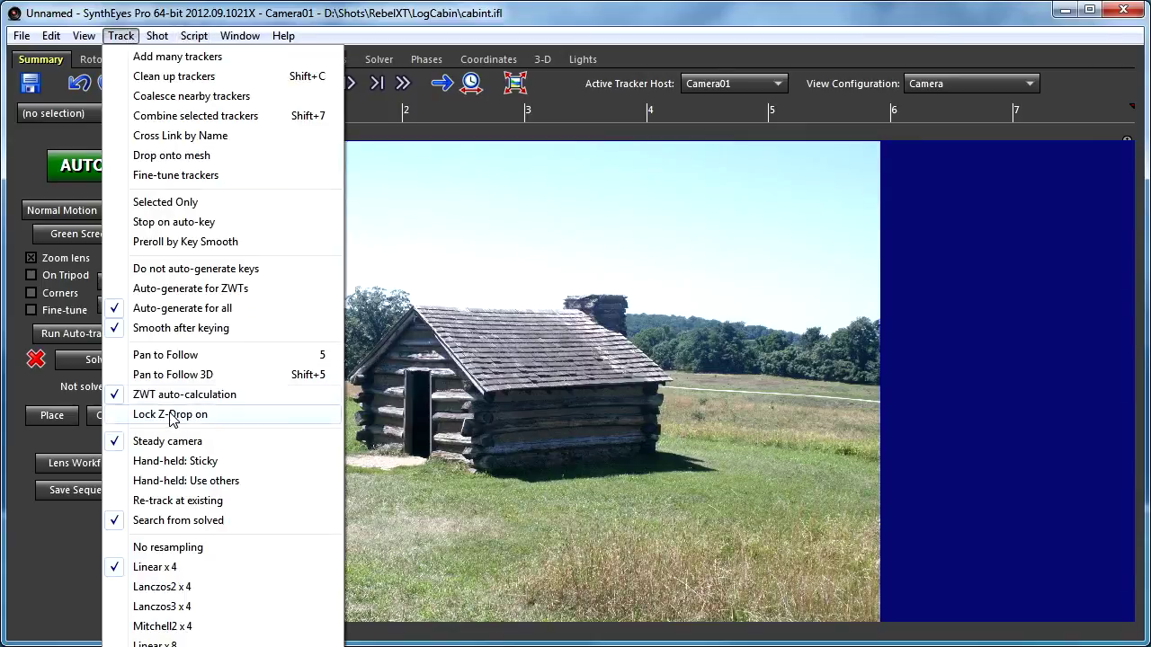
{"action": "left_click", "coordinate": [173, 416]}
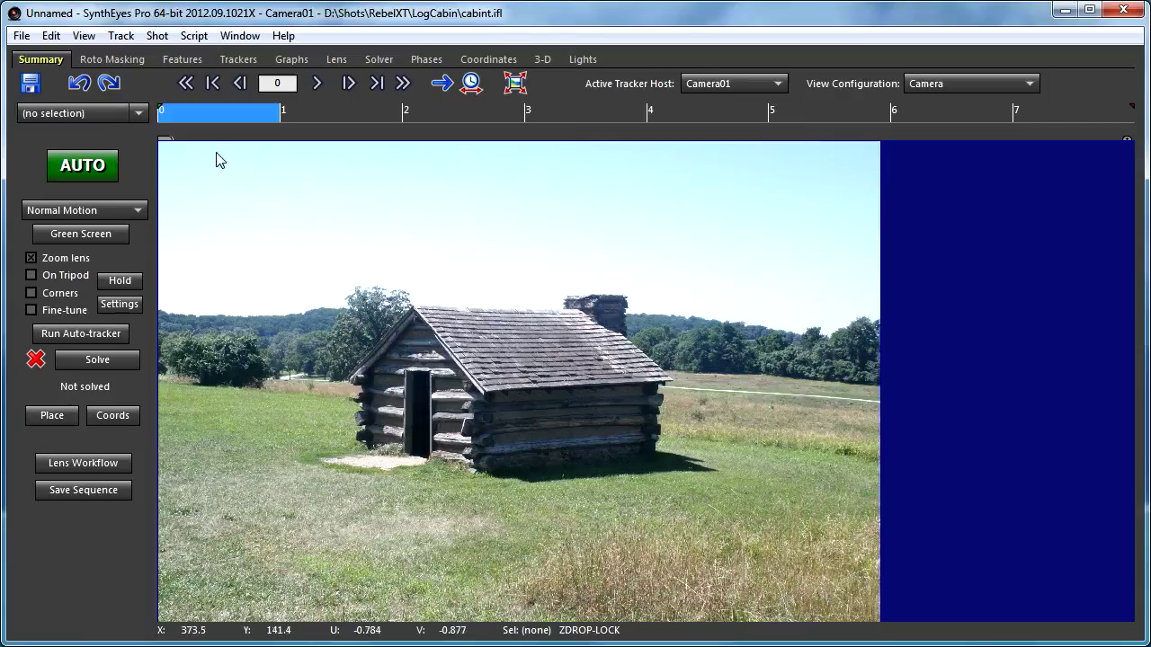
{"action": "left_click", "coordinate": [122, 36]}
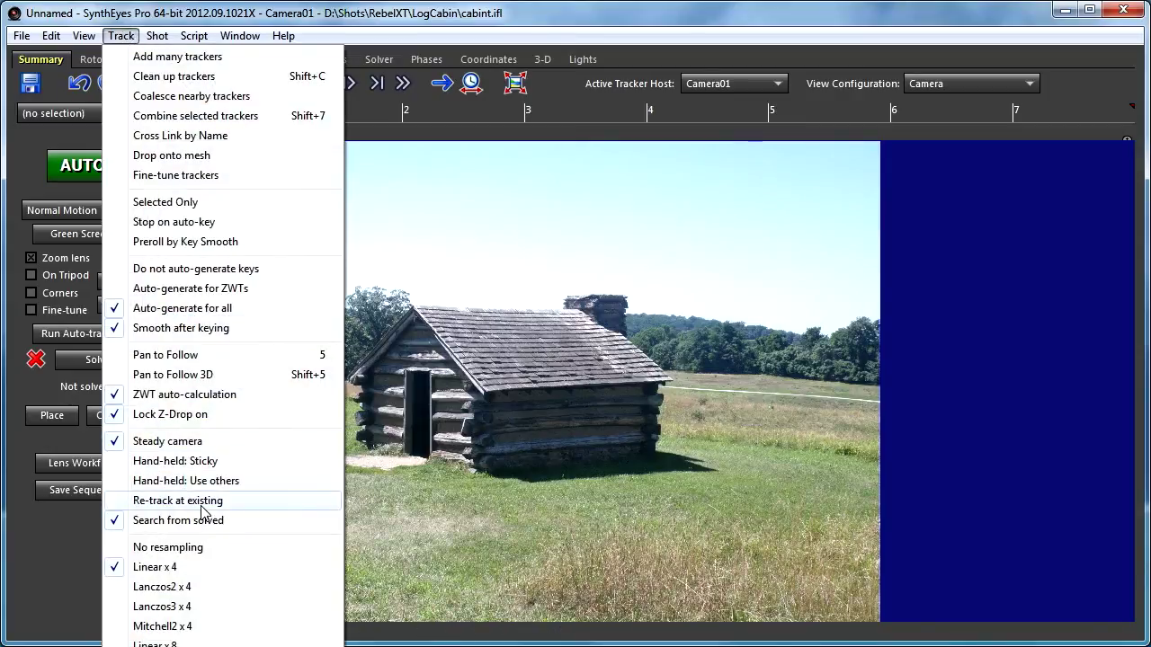
{"action": "left_click", "coordinate": [193, 463]}
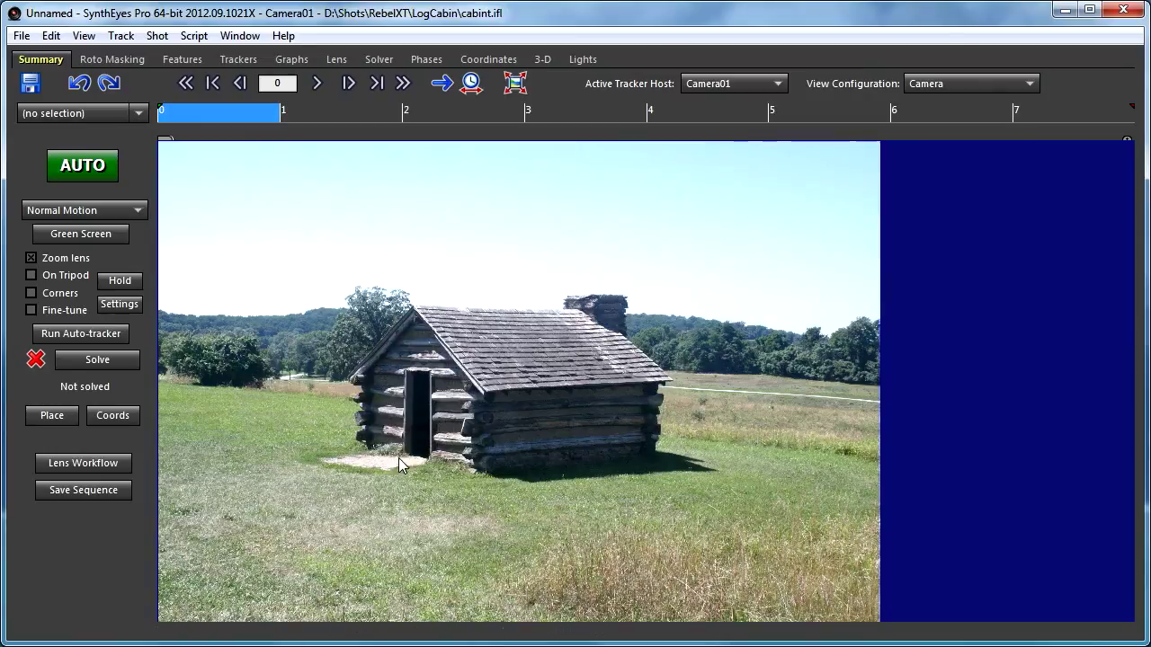
Create Tracker1 on the cabin's eave corner and key it on frames 0 through 3
{"action": "key", "text": "t"}
{"action": "left_click", "coordinate": [487, 393]}
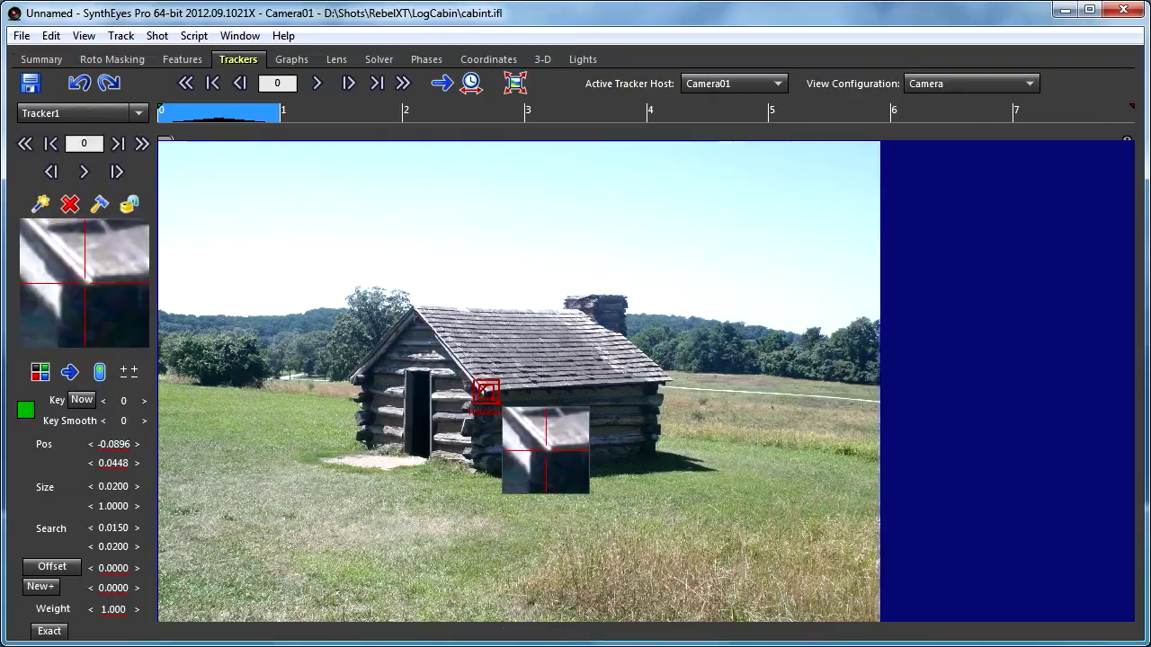
{"action": "left_click_drag", "start_coordinate": [488, 389], "coordinate": [487, 392]}
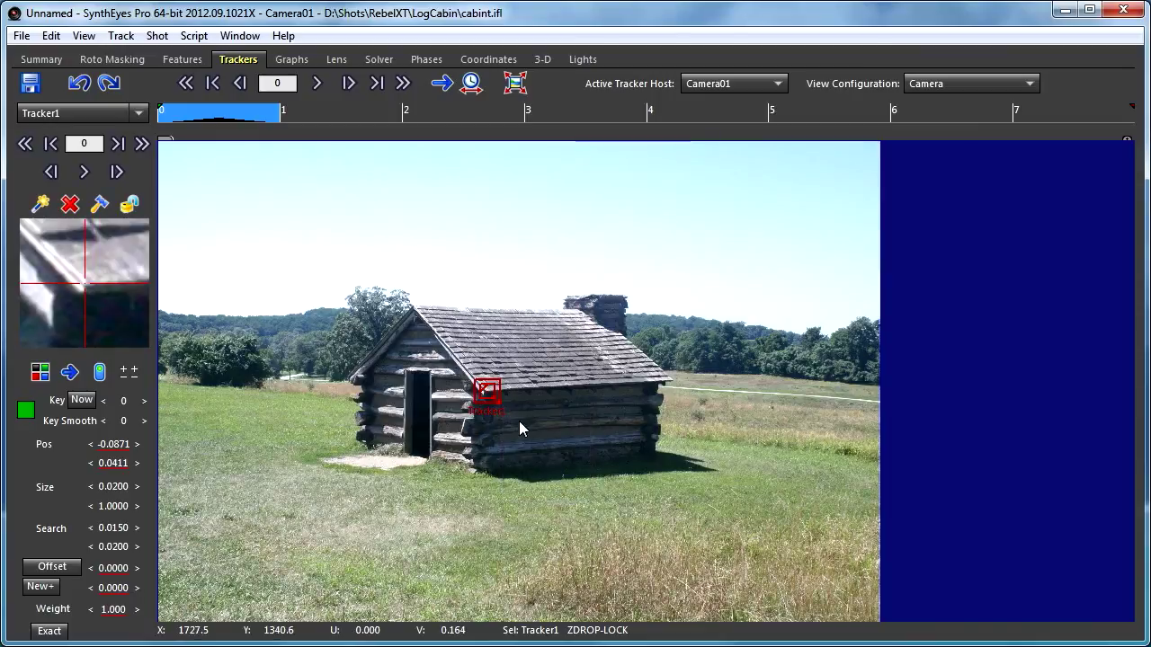
{"action": "key", "text": "period"}
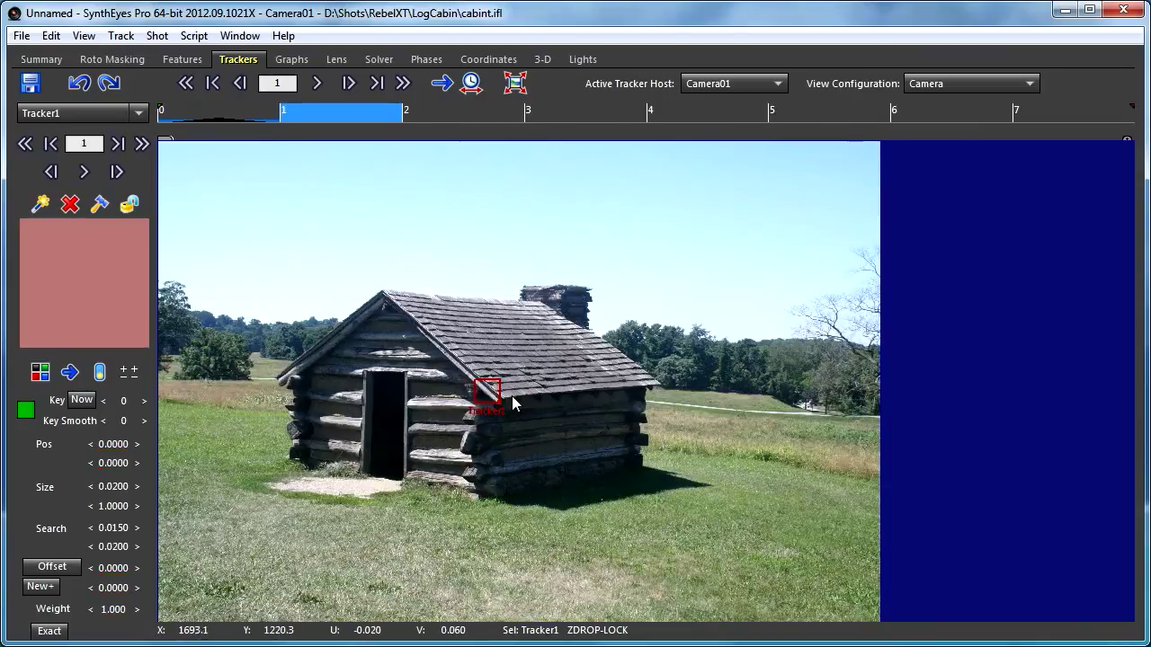
{"action": "left_click_drag", "start_coordinate": [511, 396], "coordinate": [502, 396]}
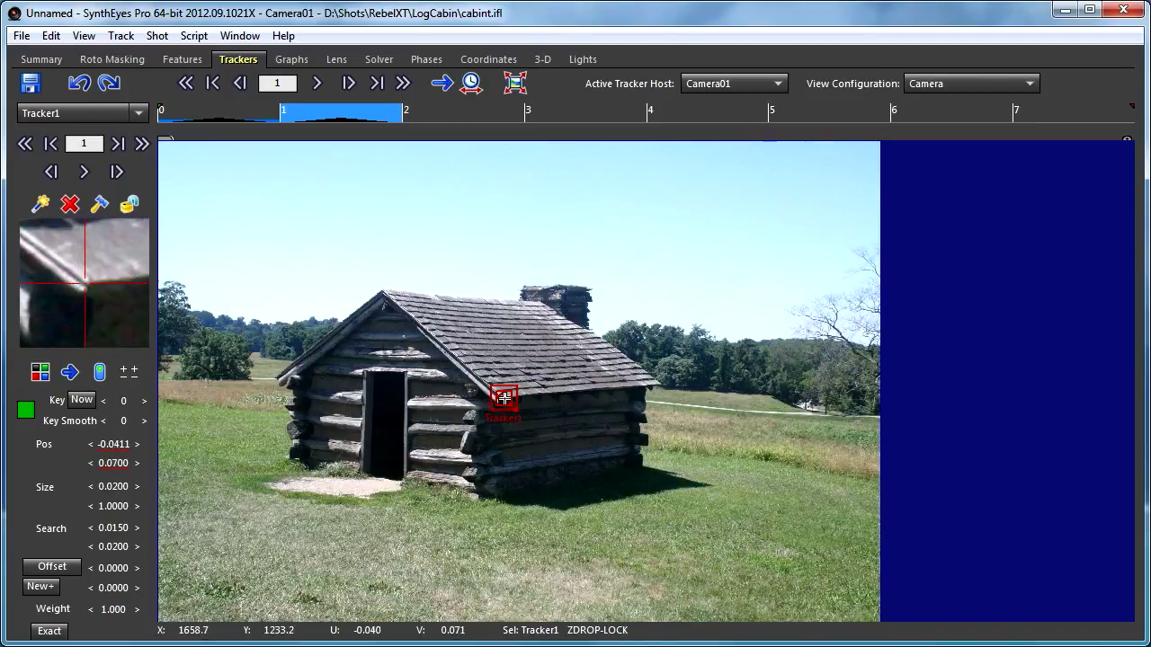
{"action": "key", "text": "period"}
{"action": "left_click_drag", "start_coordinate": [577, 426], "coordinate": [578, 424]}
{"action": "key", "text": "period"}
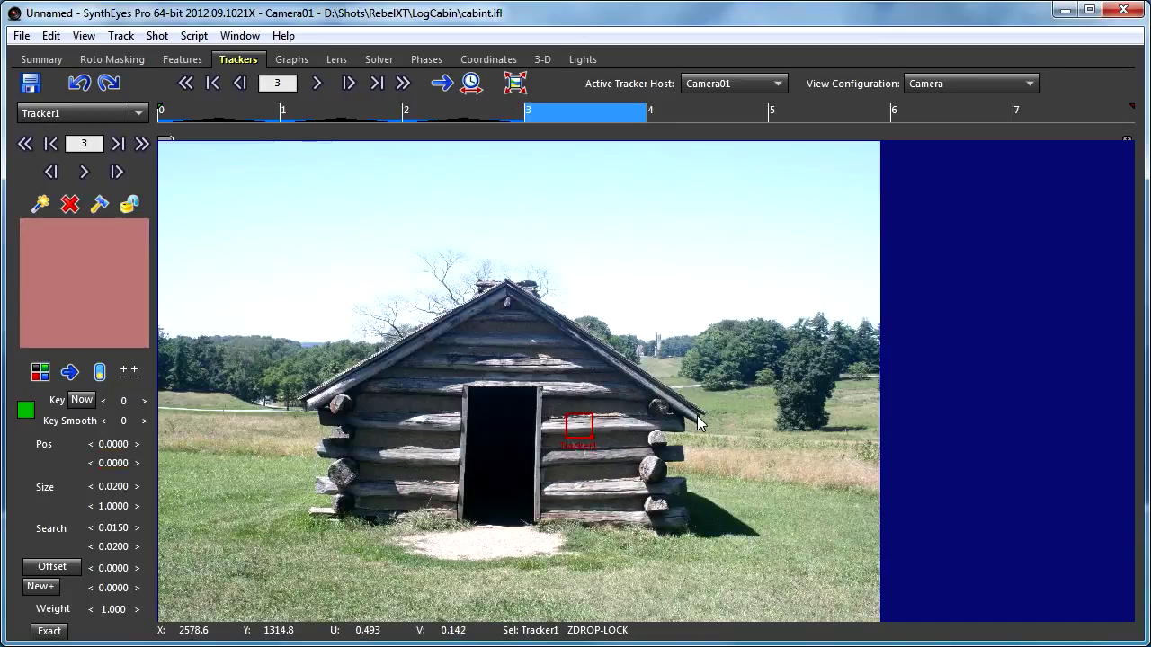
{"action": "left_click_drag", "start_coordinate": [701, 412], "coordinate": [707, 413]}
Key Tracker1 on frames 4 through 7, then deselect it and return to frame 0
{"action": "key", "text": "period"}
{"action": "key", "text": "period"}
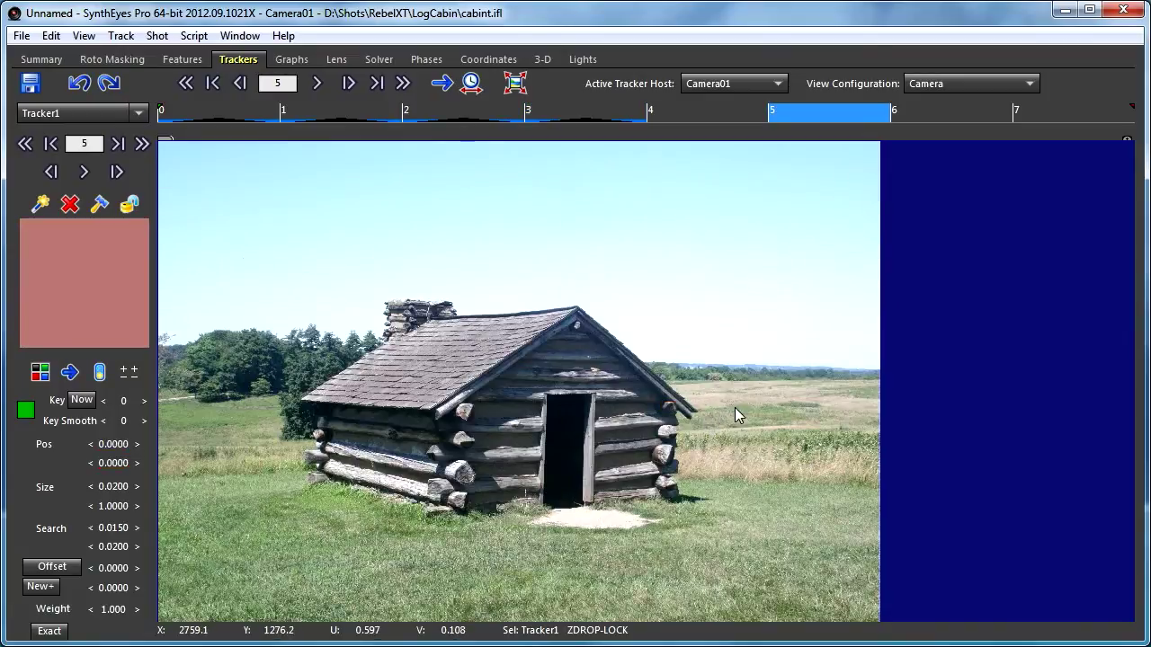
{"action": "left_click_drag", "start_coordinate": [698, 409], "coordinate": [698, 412]}
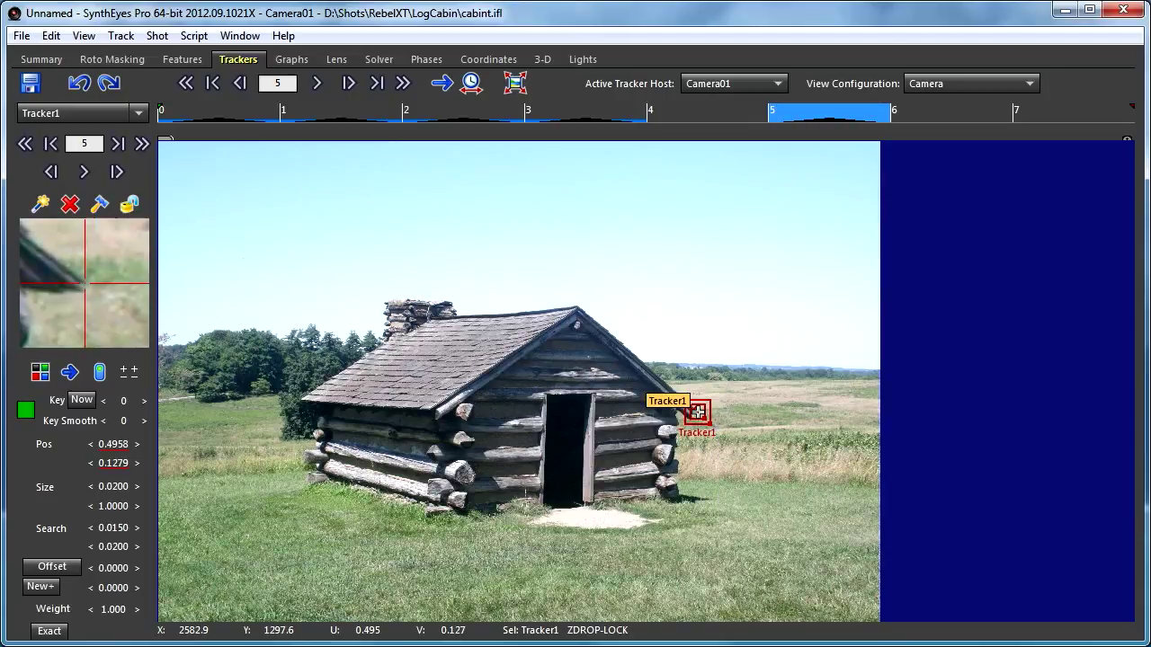
{"action": "key", "text": "period"}
{"action": "key", "text": "period"}
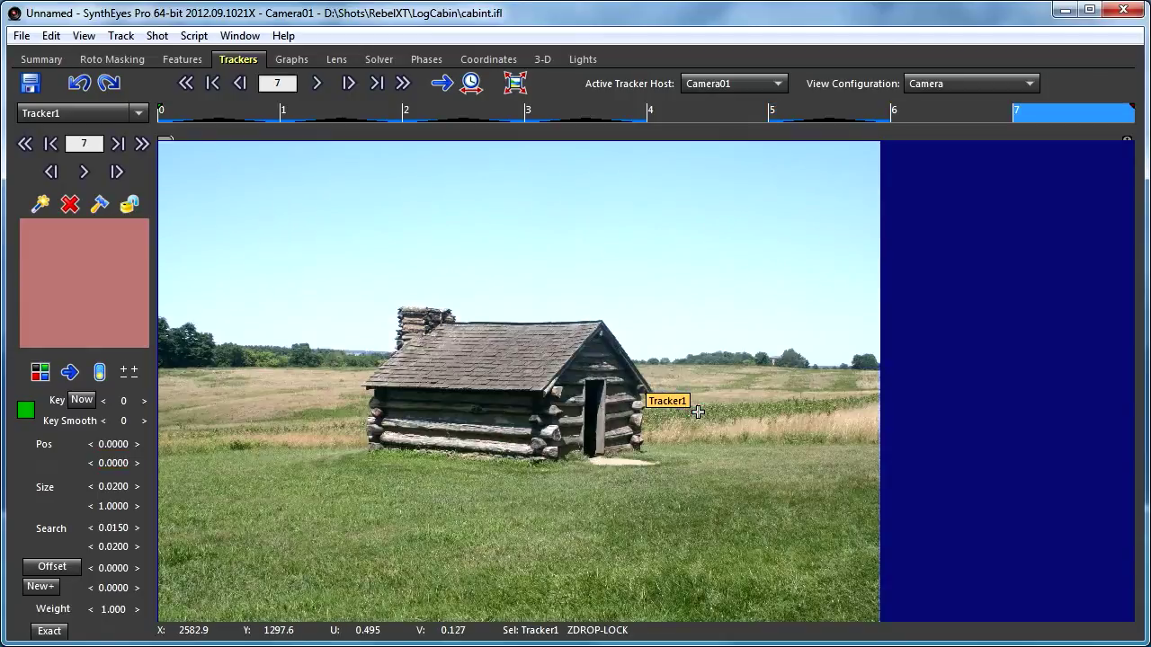
{"action": "left_click_drag", "start_coordinate": [653, 400], "coordinate": [652, 392]}
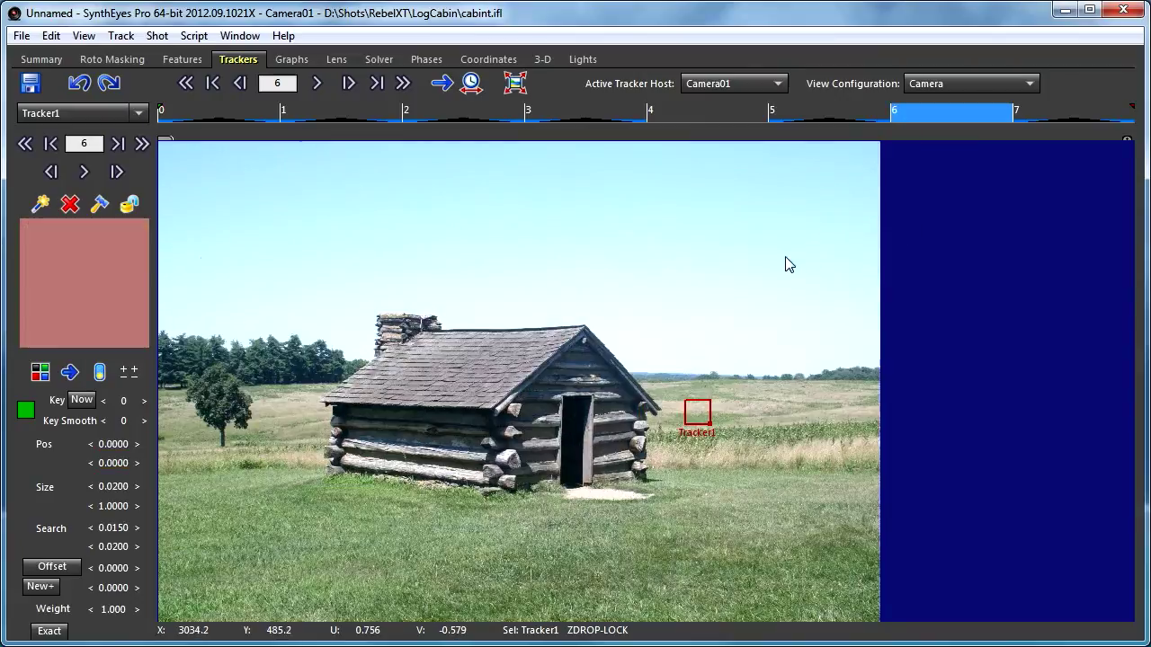
{"action": "key", "text": "comma"}
{"action": "left_click_drag", "start_coordinate": [658, 408], "coordinate": [686, 402]}
{"action": "key", "text": "comma"}
{"action": "key", "text": "comma"}
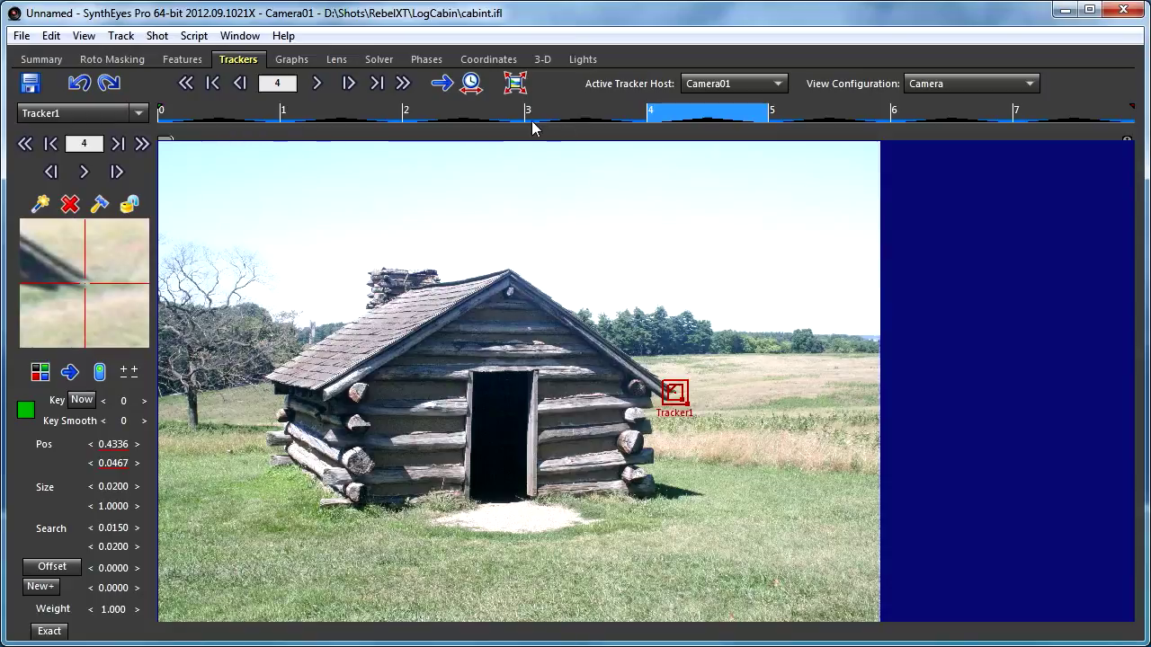
{"action": "left_click", "coordinate": [510, 224]}
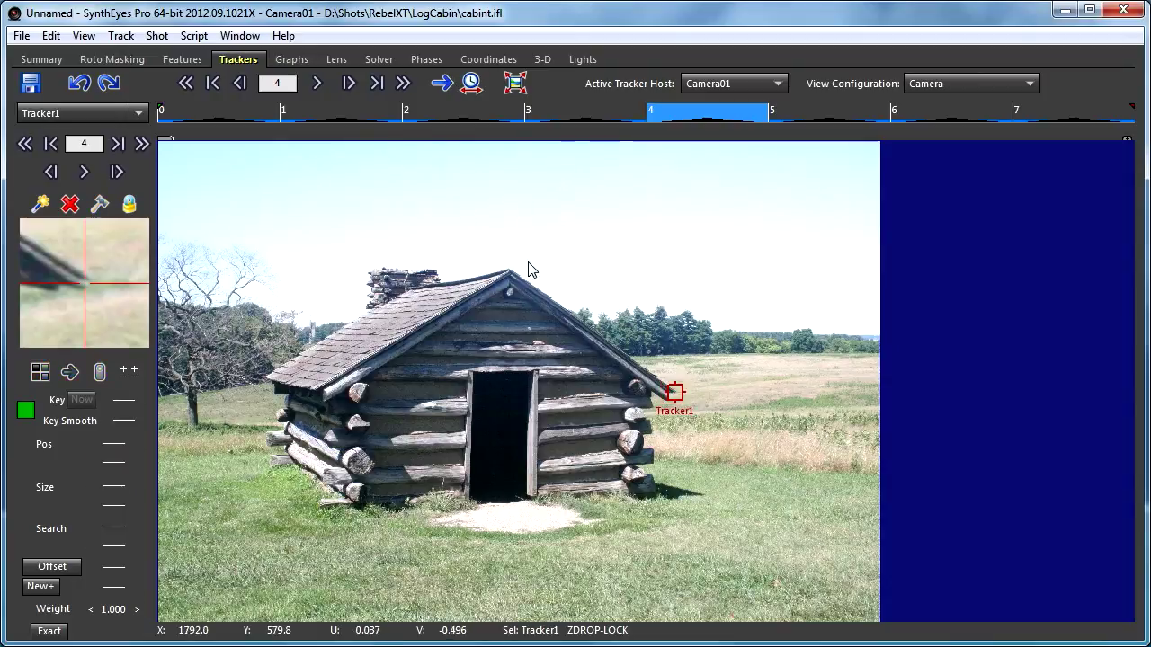
{"action": "key", "text": "Home"}
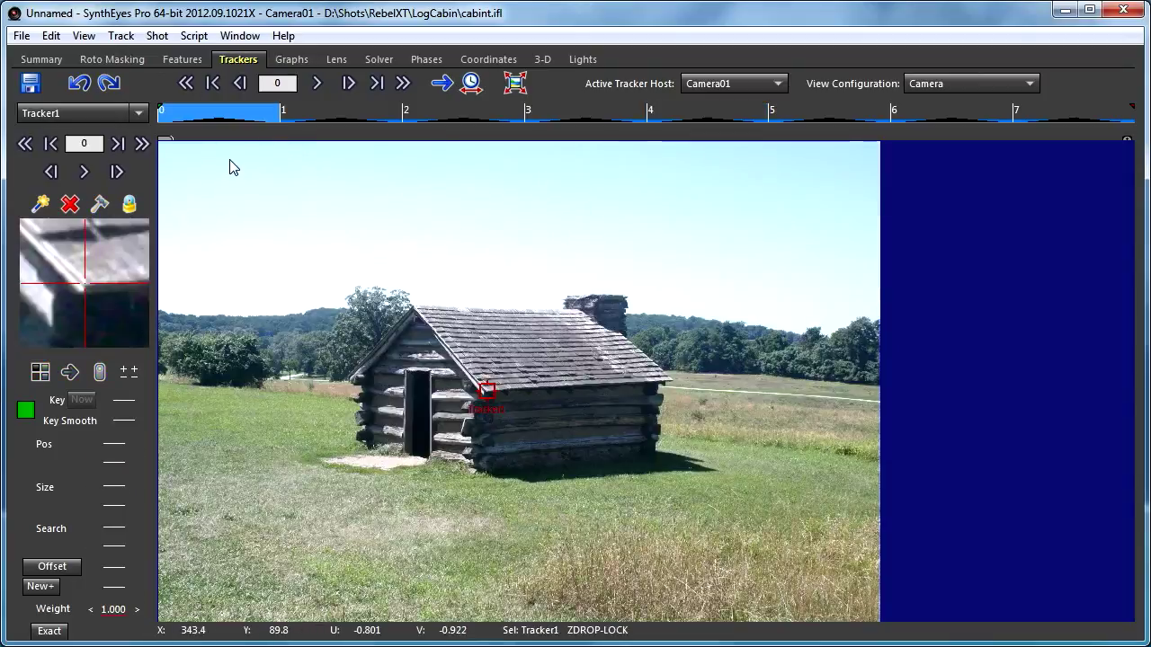
Create Tracker2 on the cabin's left eave corner and key it on frames 0 through 2
{"action": "left_click", "coordinate": [348, 381]}
{"action": "left_click_drag", "start_coordinate": [348, 379], "coordinate": [346, 376]}
{"action": "key", "text": "s"}
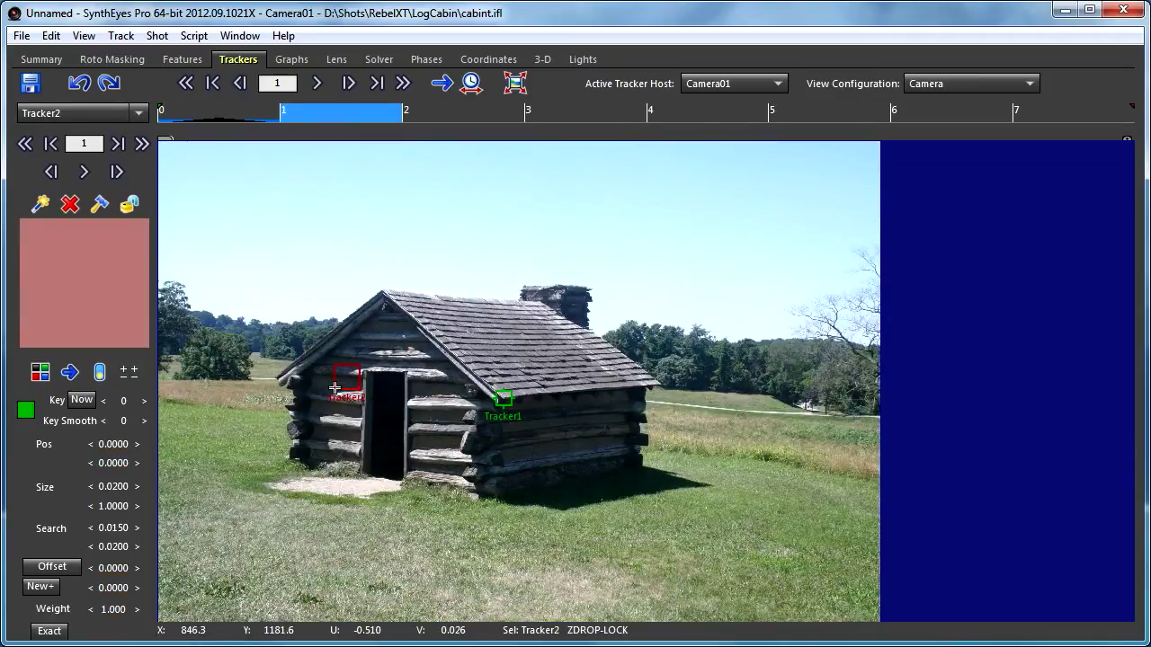
{"action": "left_click", "coordinate": [275, 378]}
{"action": "left_click_drag", "start_coordinate": [278, 379], "coordinate": [274, 379]}
{"action": "key", "text": "s"}
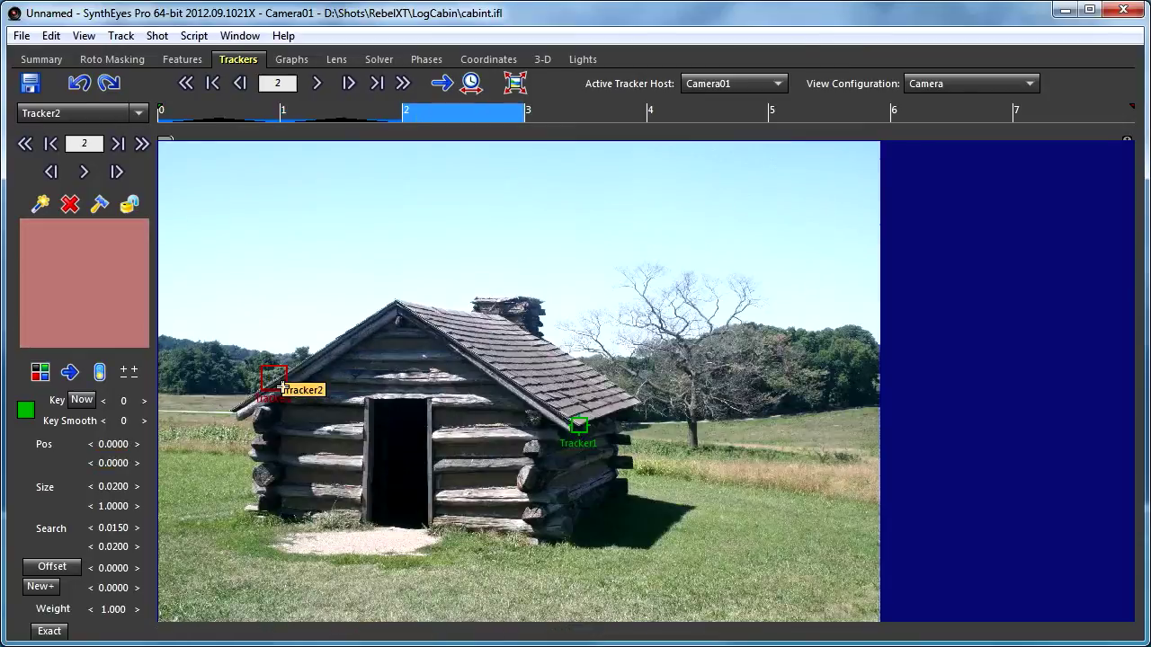
{"action": "left_click", "coordinate": [229, 412]}
{"action": "left_click_drag", "start_coordinate": [229, 412], "coordinate": [229, 411]}
Keep keying Tracker2 on the corner through frames 3, 4 and 5
{"action": "key", "text": "s"}
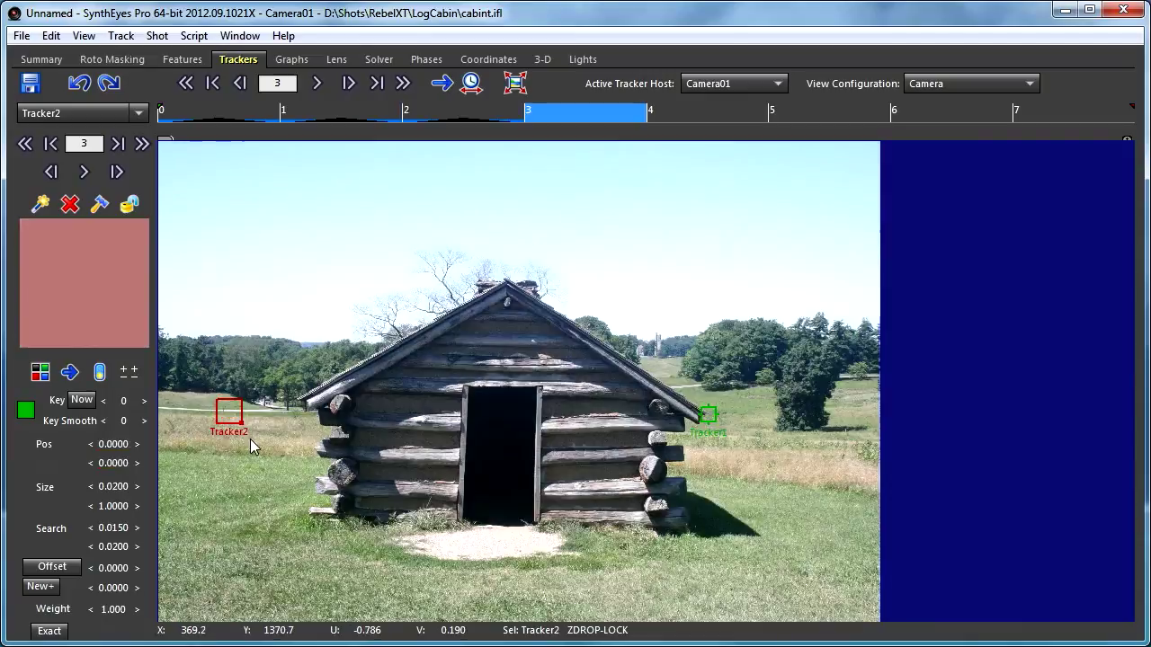
{"action": "left_click", "coordinate": [297, 399]}
{"action": "left_click_drag", "start_coordinate": [297, 399], "coordinate": [312, 388]}
{"action": "key", "text": "s"}
{"action": "key", "text": "s"}
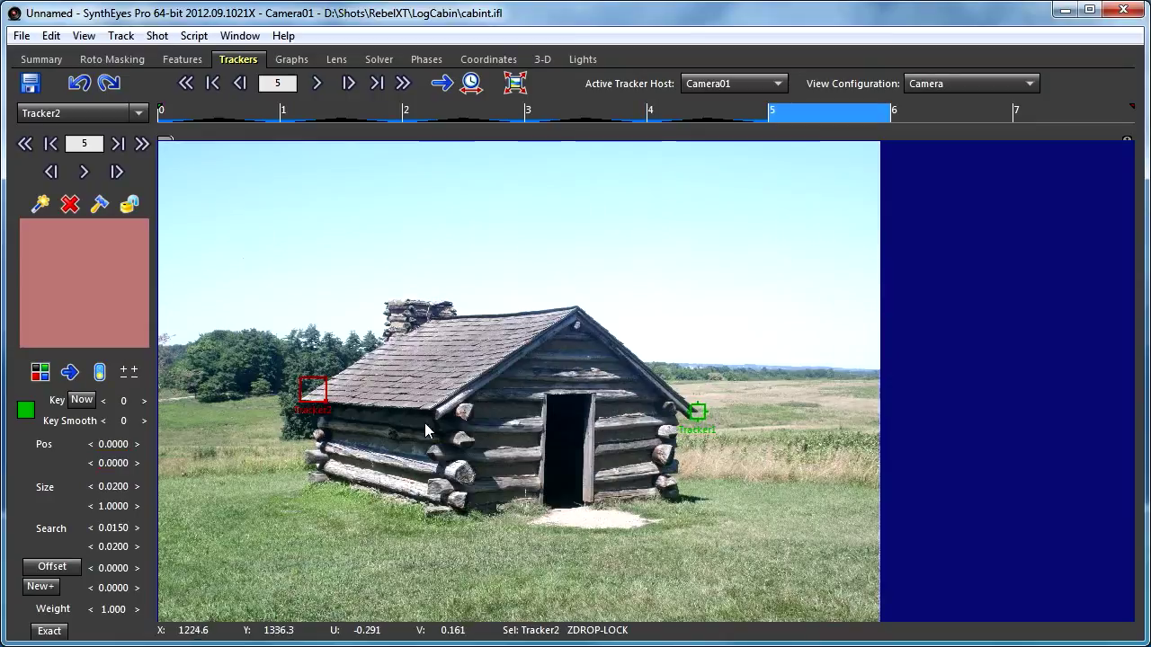
{"action": "left_click_drag", "start_coordinate": [427, 409], "coordinate": [548, 399]}
{"action": "key", "text": "s"}
{"action": "key", "text": "s"}
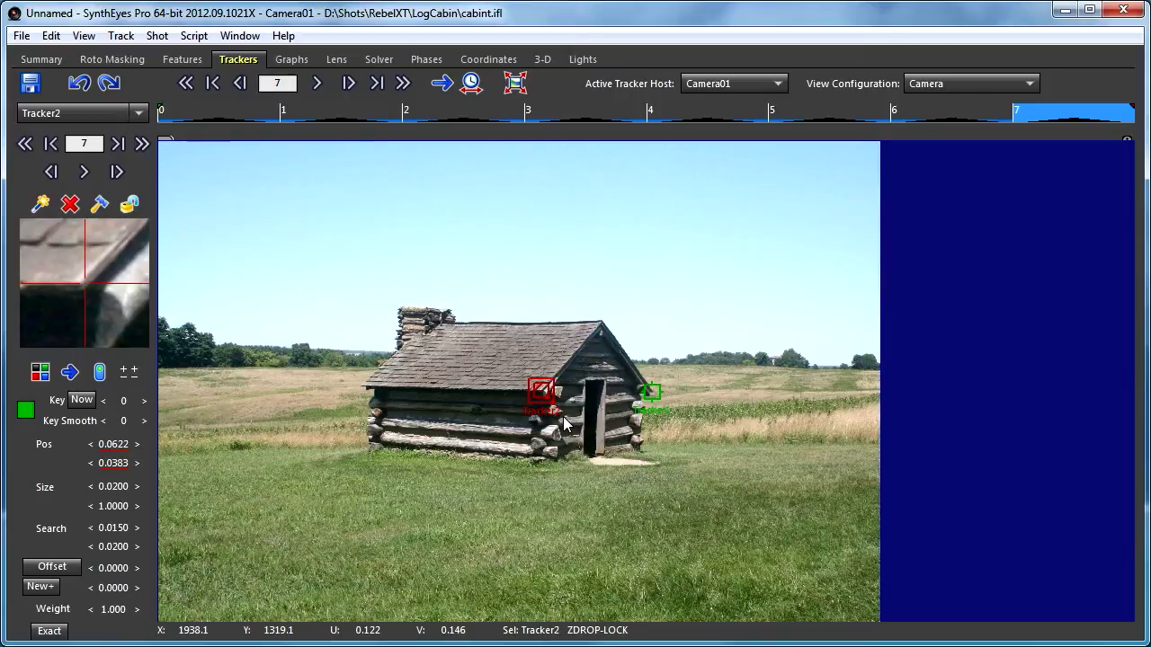
Deselect Tracker2 and scrub frames 0–7 to review the thirteen prepared cabin trackers
{"action": "left_click", "coordinate": [564, 424]}
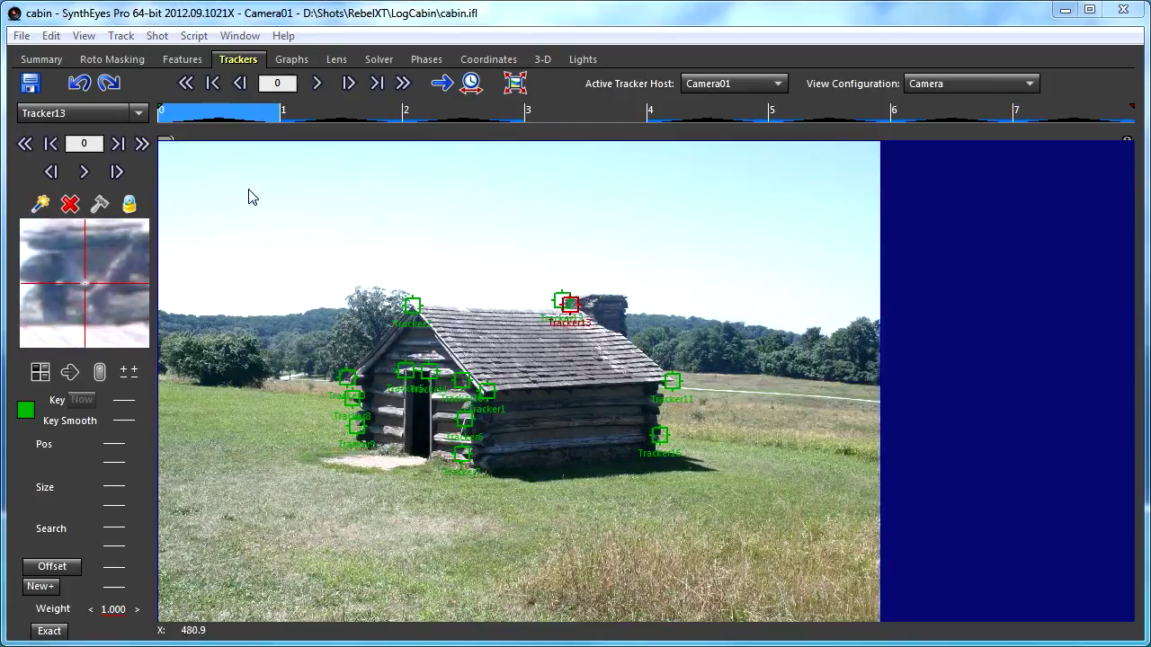
{"action": "left_click_drag", "start_coordinate": [275, 111], "coordinate": [998, 180]}
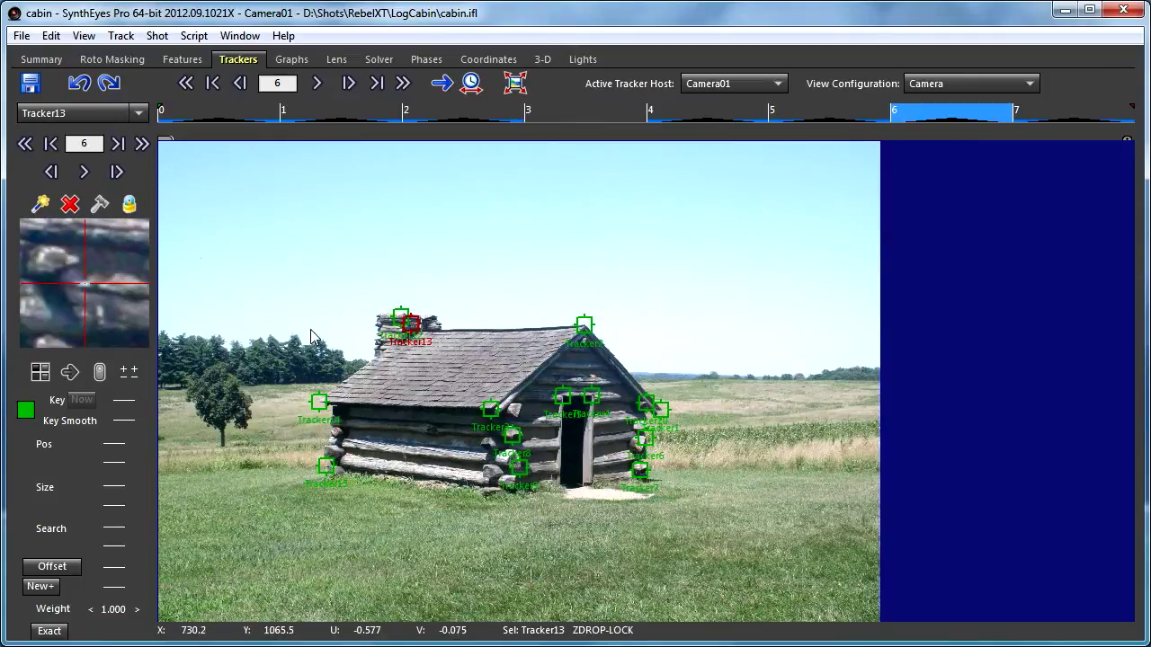
In the Summary room, uncheck Zoom lens so the solver treats the lens as fixed
{"action": "left_click", "coordinate": [37, 60]}
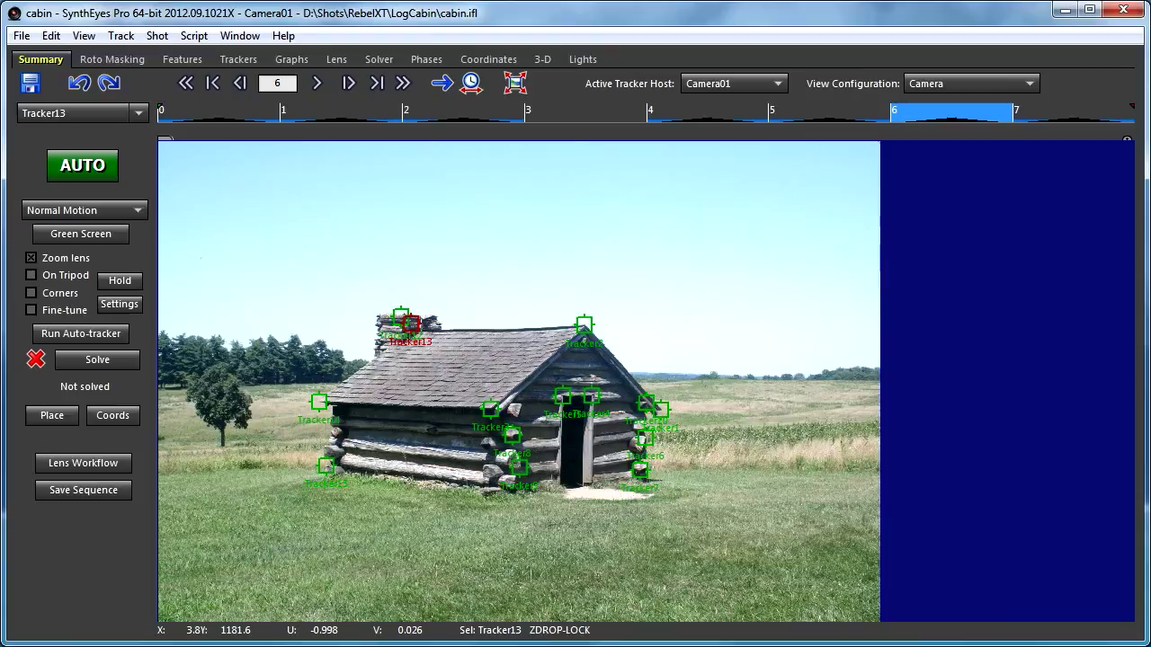
{"action": "left_click", "coordinate": [31, 259]}
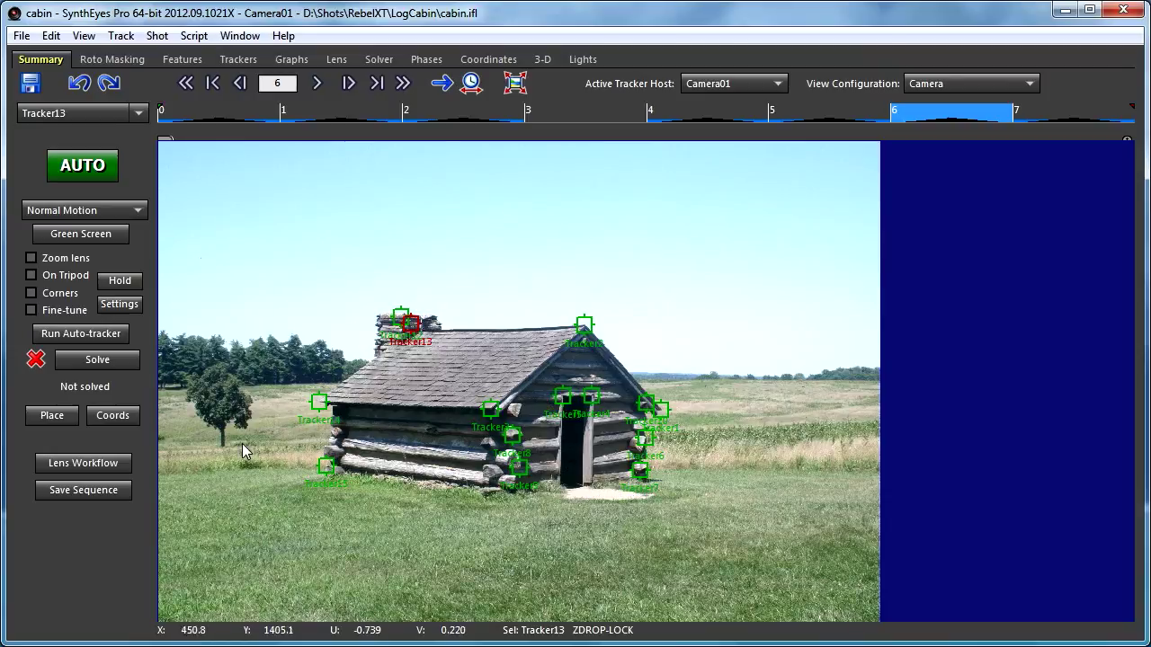
Solve the camera, dismiss the report, and scrub frames 0 to 7 to review the solved trackers
{"action": "left_click", "coordinate": [91, 364]}
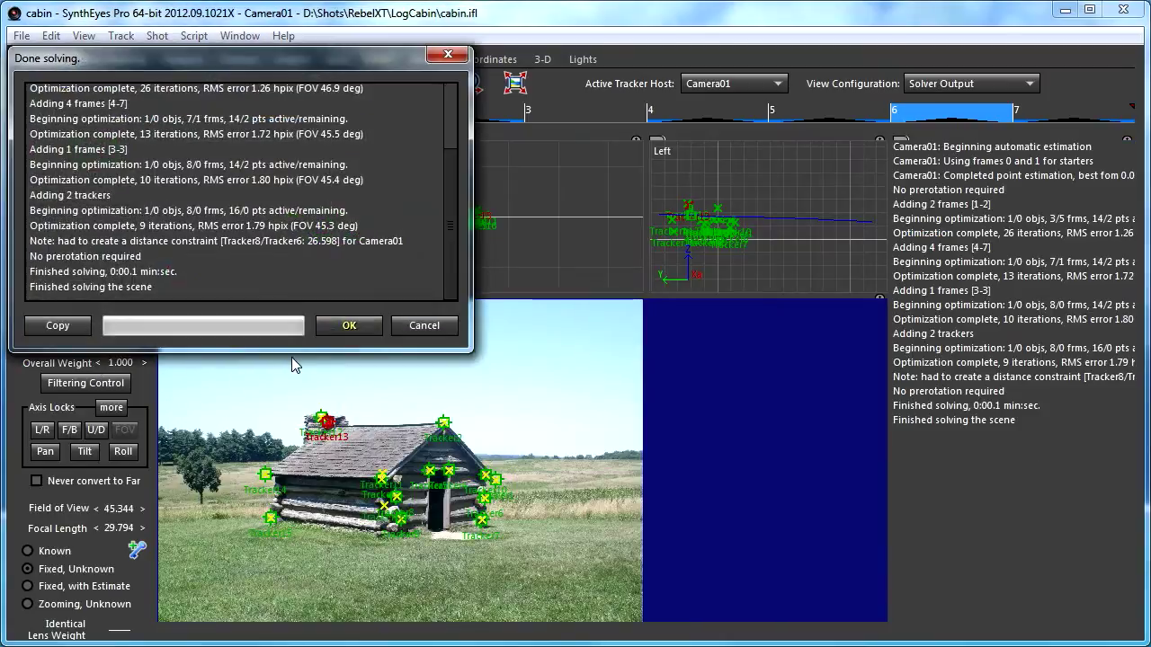
{"action": "left_click", "coordinate": [347, 325]}
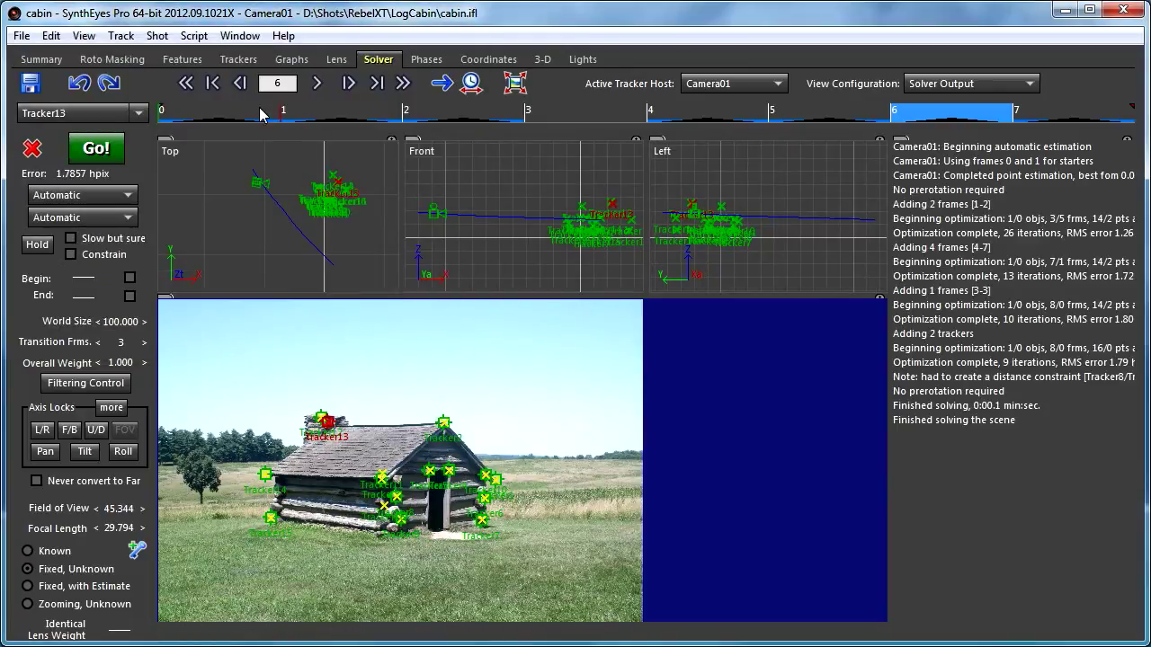
{"action": "left_click_drag", "start_coordinate": [261, 114], "coordinate": [950, 164]}
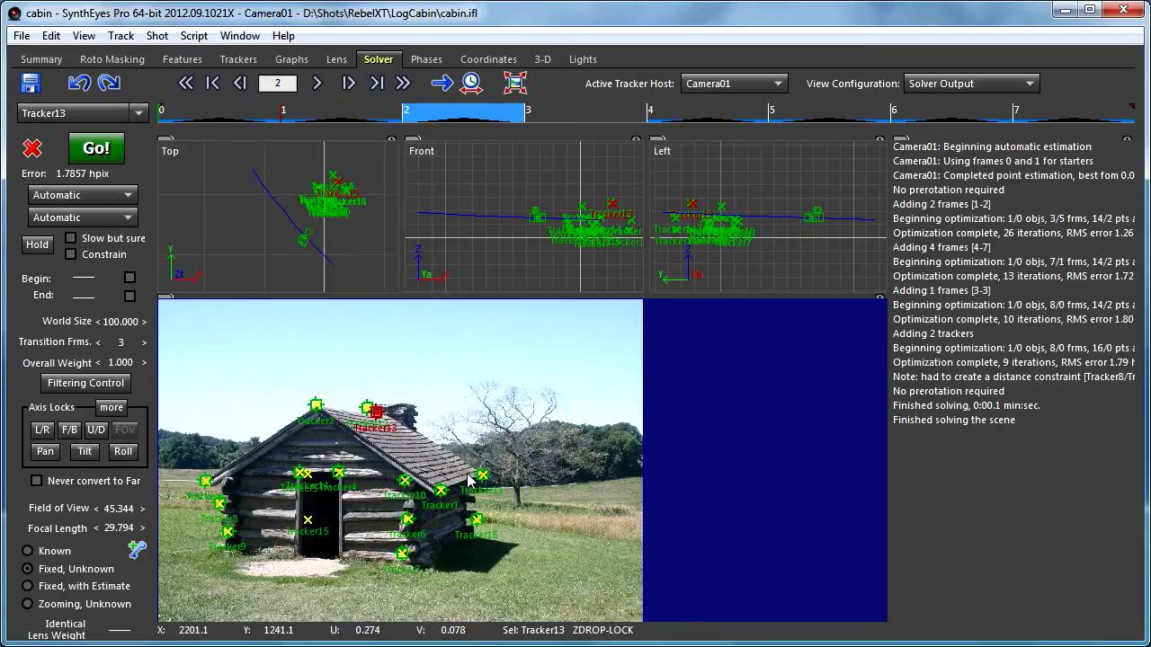
{"action": "left_click", "coordinate": [218, 113]}
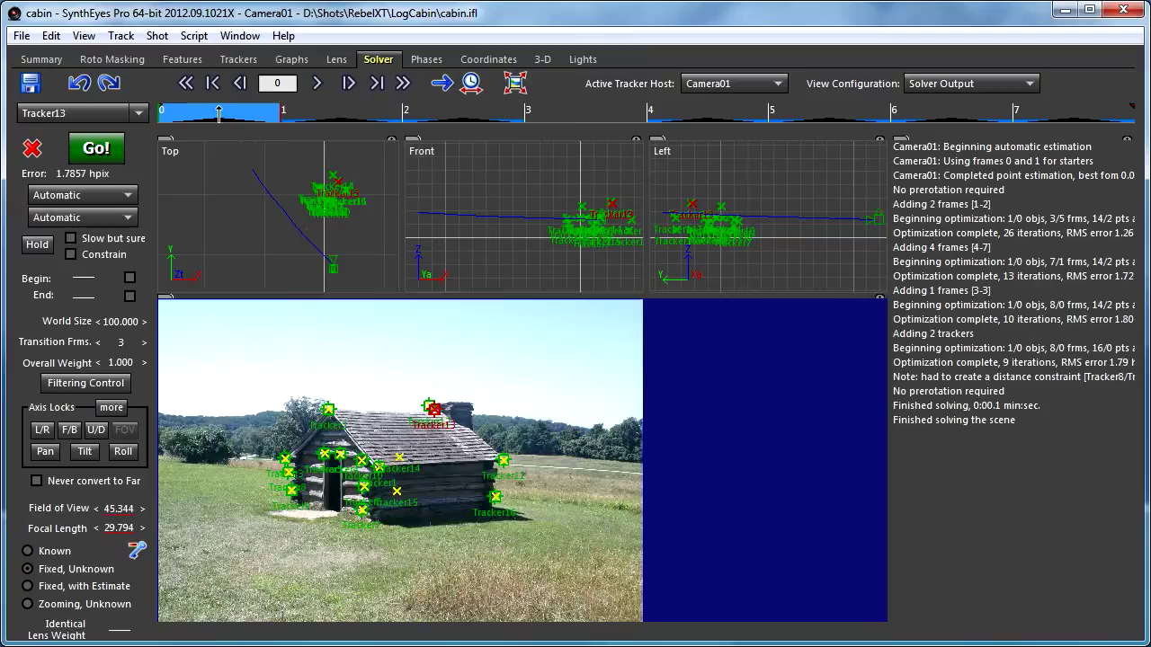
{"action": "left_click_drag", "start_coordinate": [218, 112], "coordinate": [1054, 145]}
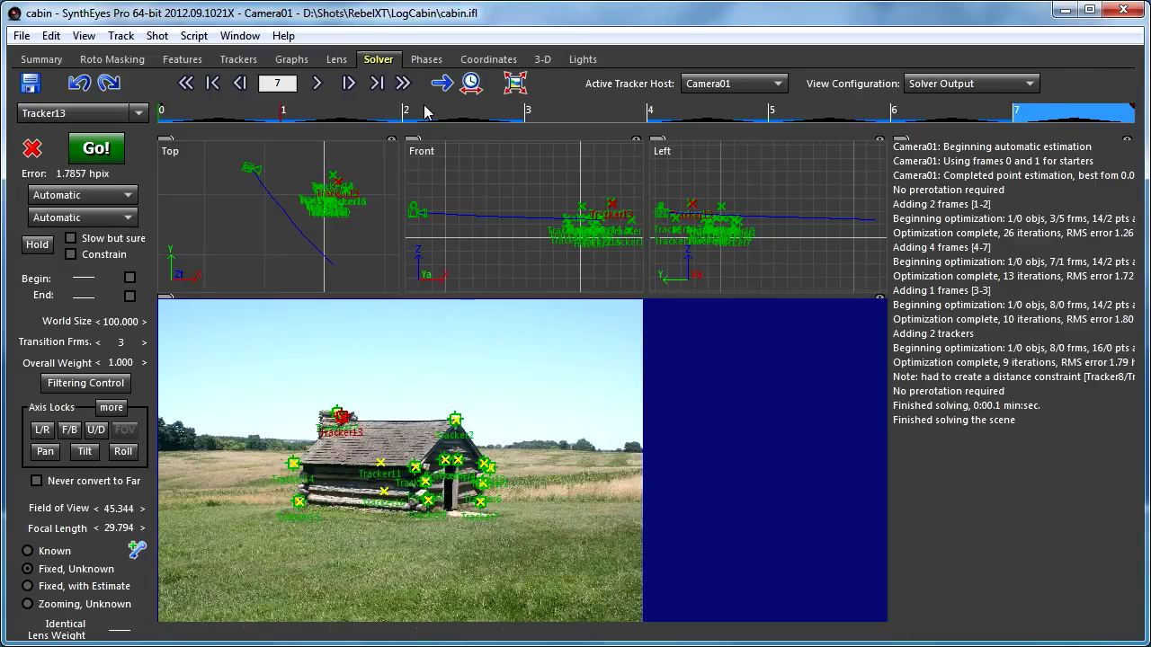
Switch the Phases workspace to the Quad Phase view configuration
{"action": "left_click", "coordinate": [427, 59]}
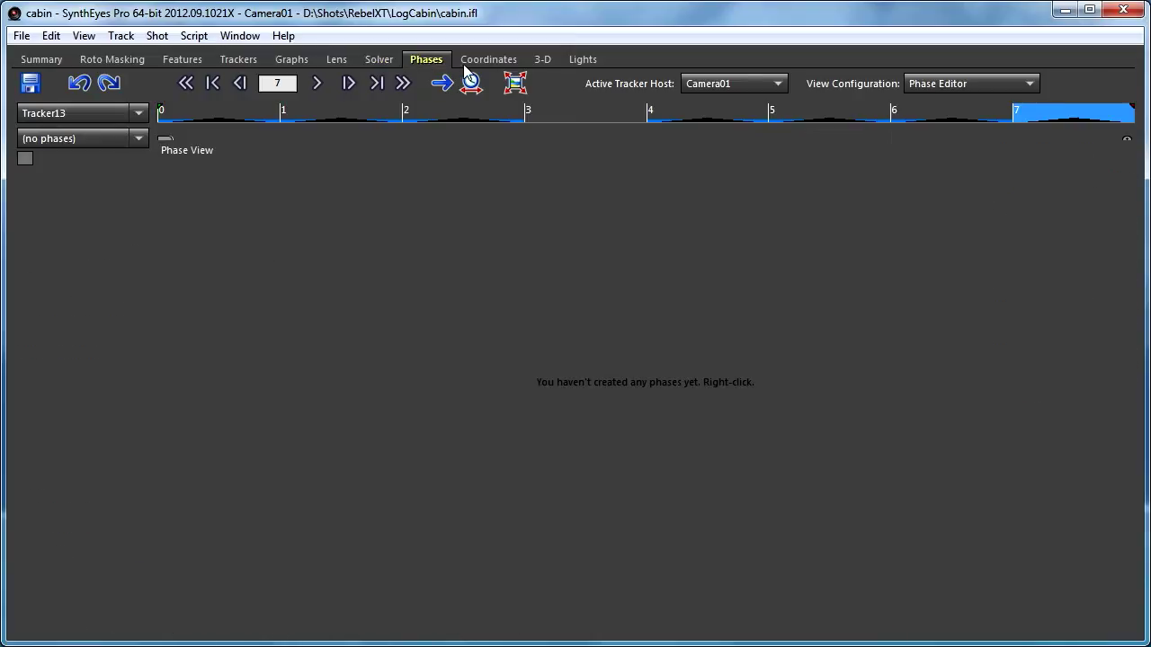
{"action": "left_click", "coordinate": [940, 84]}
{"action": "left_click", "coordinate": [953, 465]}
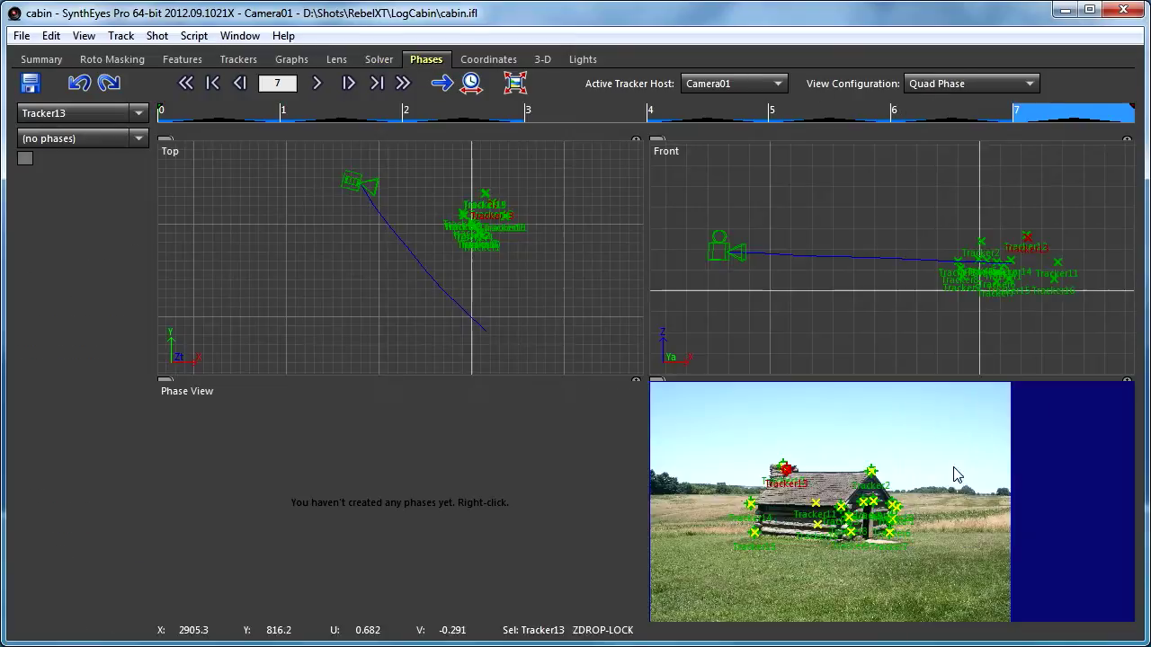
Add a Clean Start phase (Phase1) and shift its node right
{"action": "right_click", "coordinate": [257, 416]}
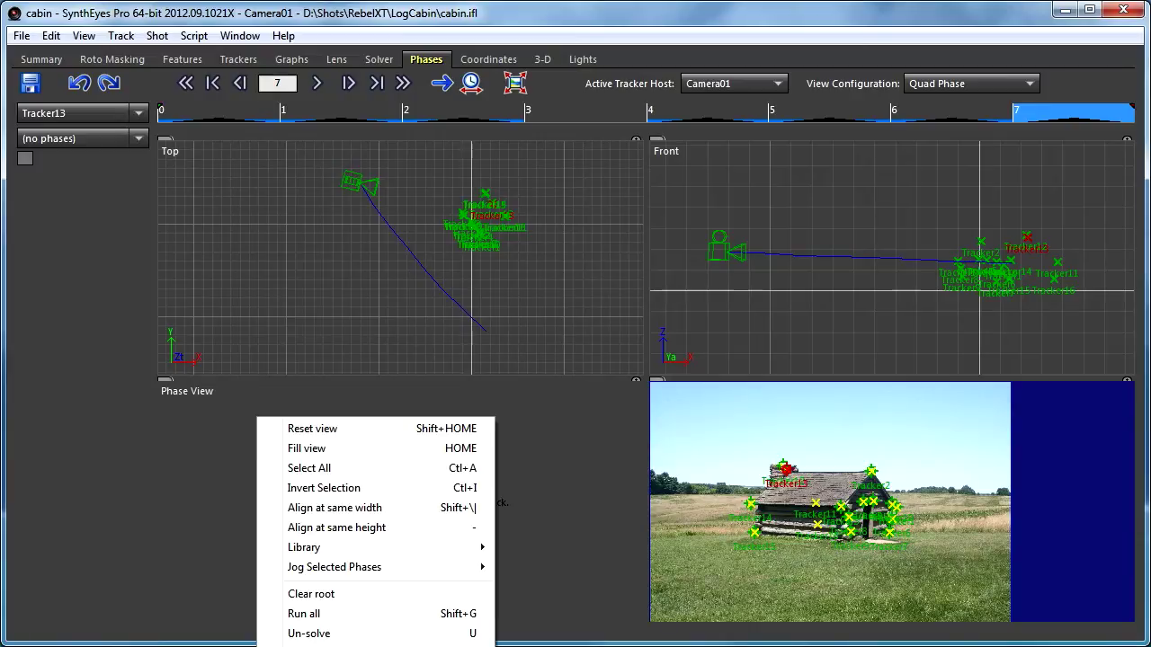
{"action": "left_click", "coordinate": [539, 548]}
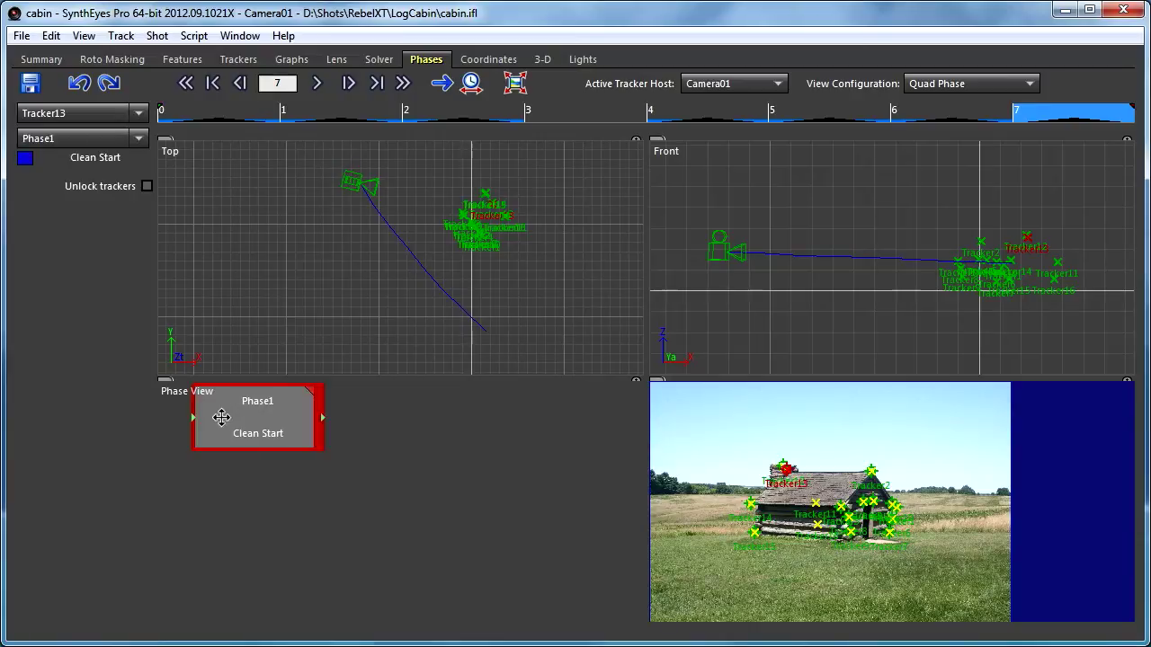
{"action": "scroll", "coordinate": [225, 416], "scroll_direction": "down", "scroll_amount": 2}
{"action": "scroll", "coordinate": [225, 416], "scroll_direction": "up", "scroll_amount": 1}
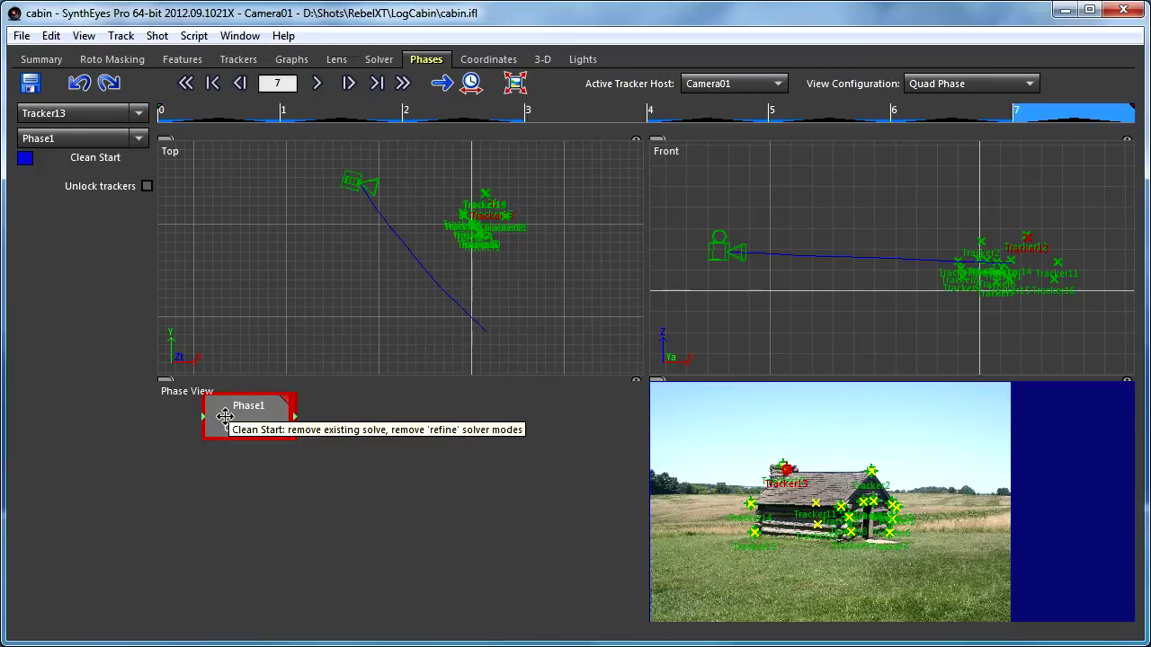
{"action": "left_click_drag", "start_coordinate": [224, 417], "coordinate": [266, 417]}
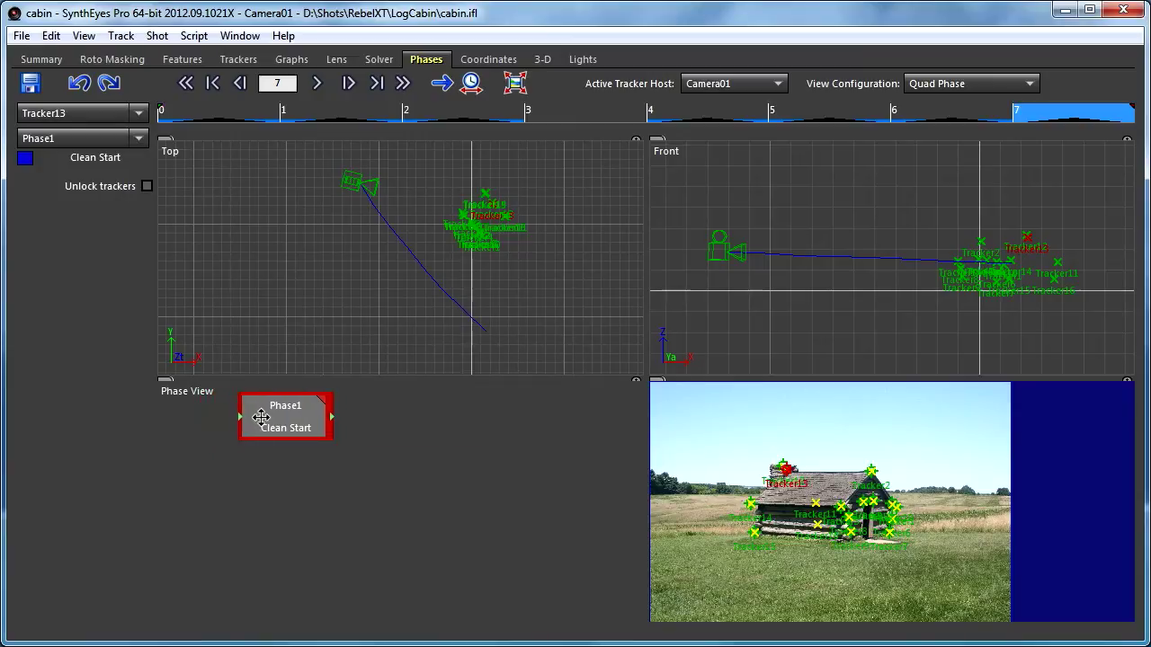
Add a Solve phase (Phase2) beside Phase1 and wire Phase1's output into it
{"action": "right_click", "coordinate": [400, 421]}
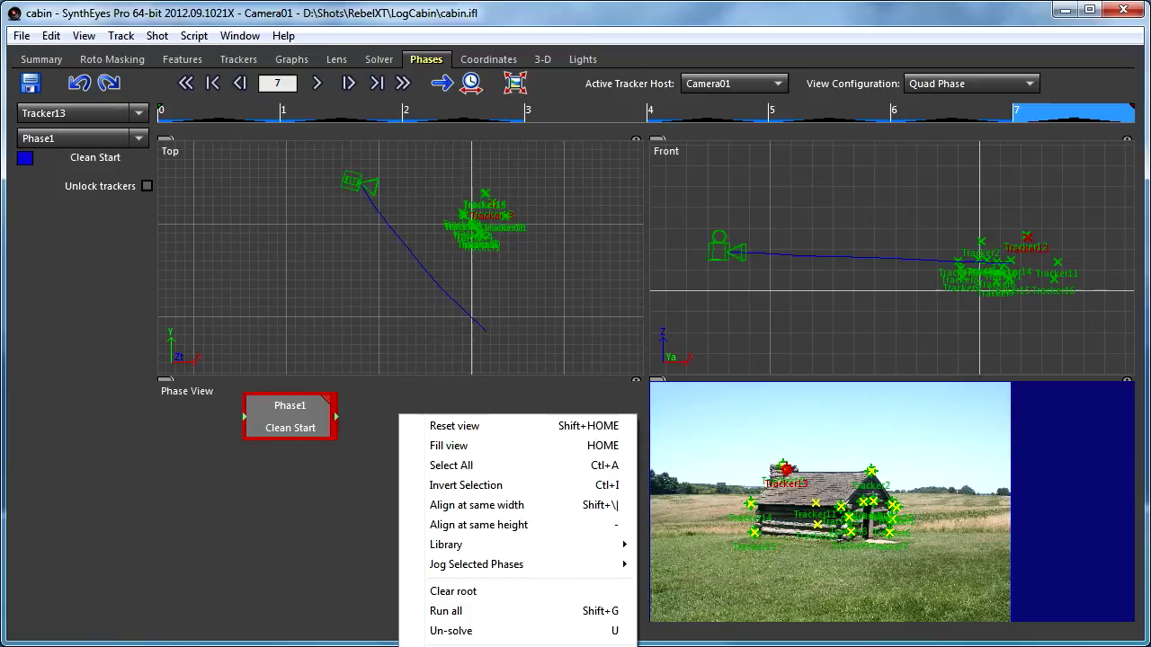
{"action": "left_click", "coordinate": [683, 544]}
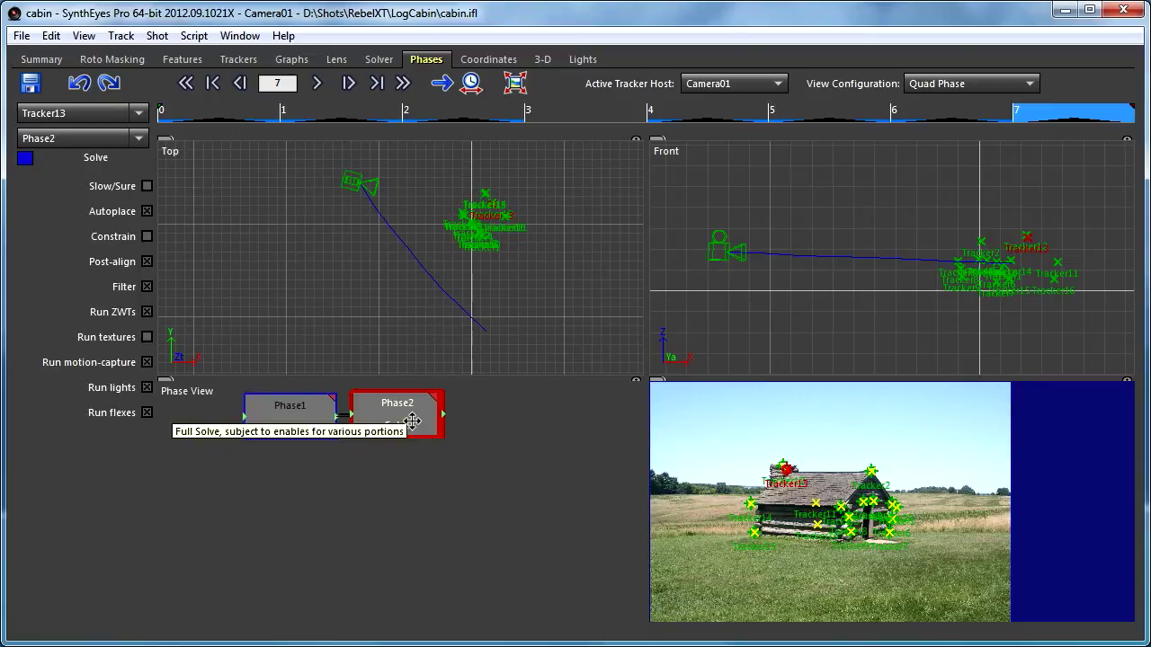
{"action": "left_click_drag", "start_coordinate": [416, 419], "coordinate": [470, 425]}
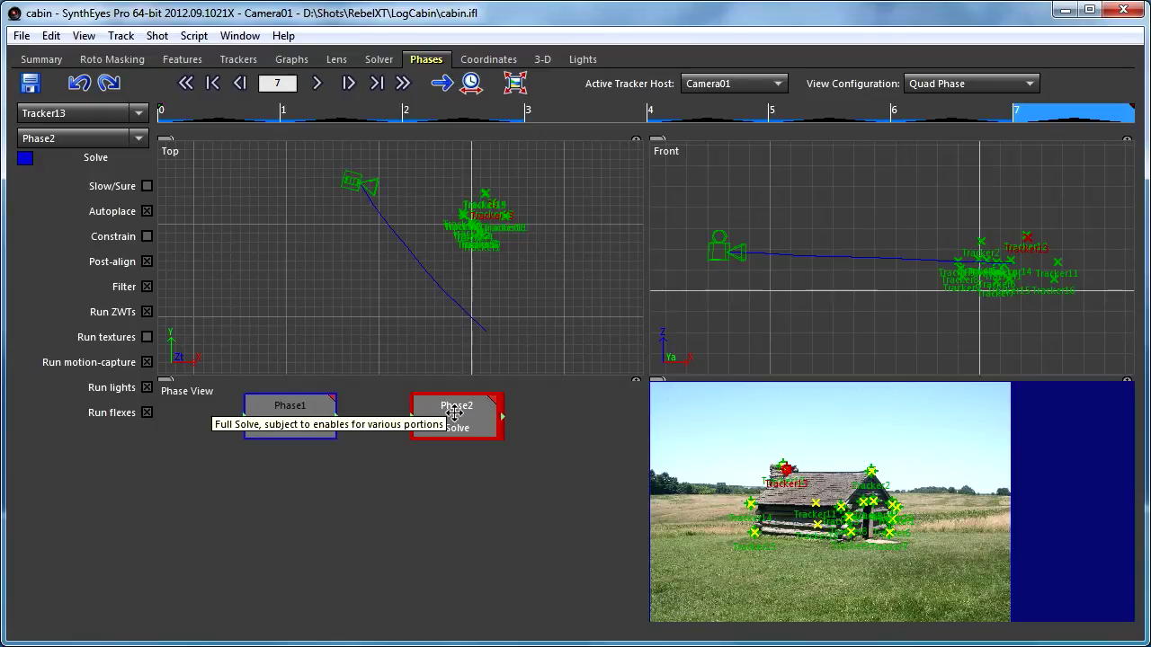
{"action": "left_click_drag", "start_coordinate": [412, 417], "coordinate": [335, 417]}
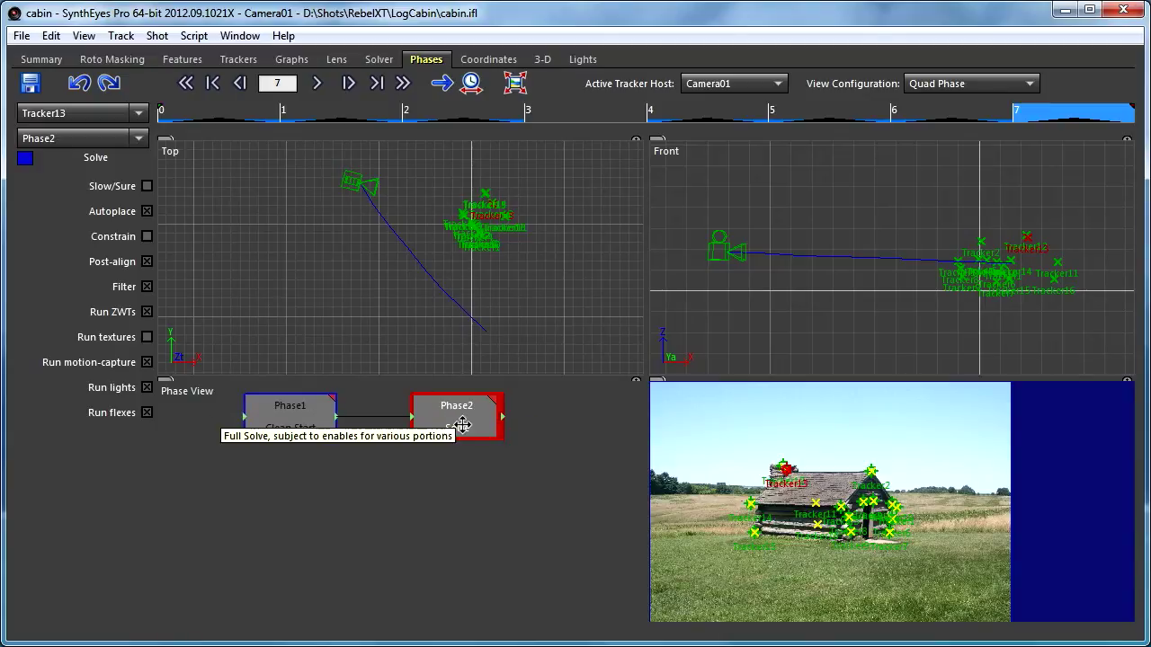
Add a Select Trackers phase after the Solve phase
{"action": "right_click", "coordinate": [283, 489]}
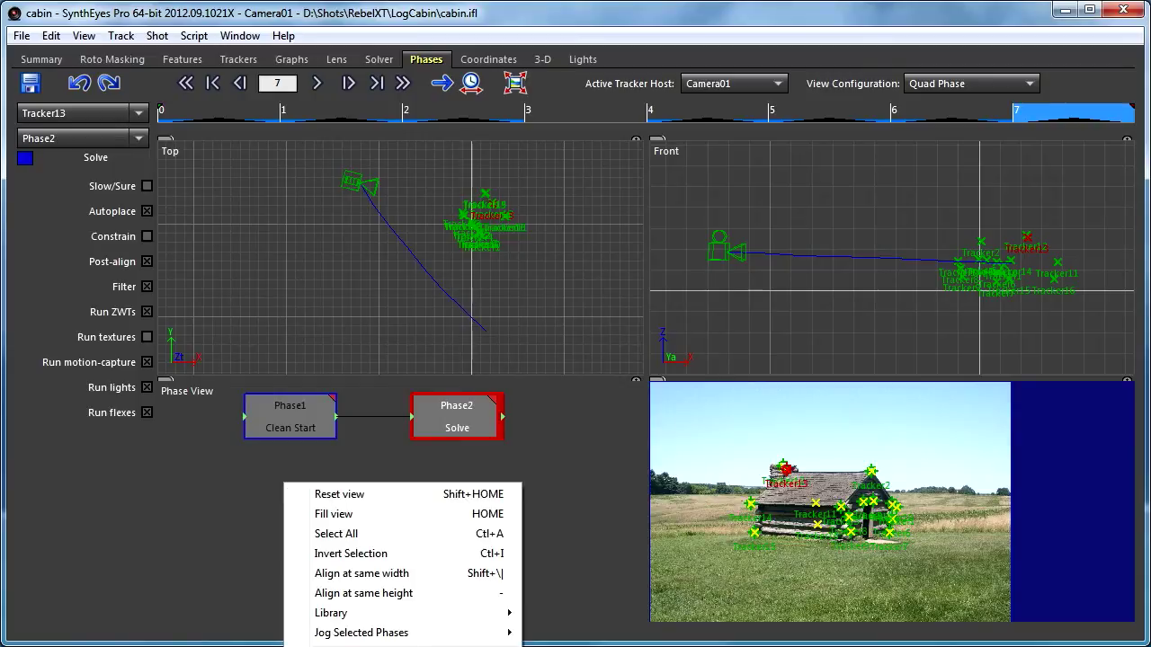
{"action": "left_click", "coordinate": [360, 642]}
{"action": "scroll", "coordinate": [795, 515], "scroll_direction": "up", "scroll_amount": 2}
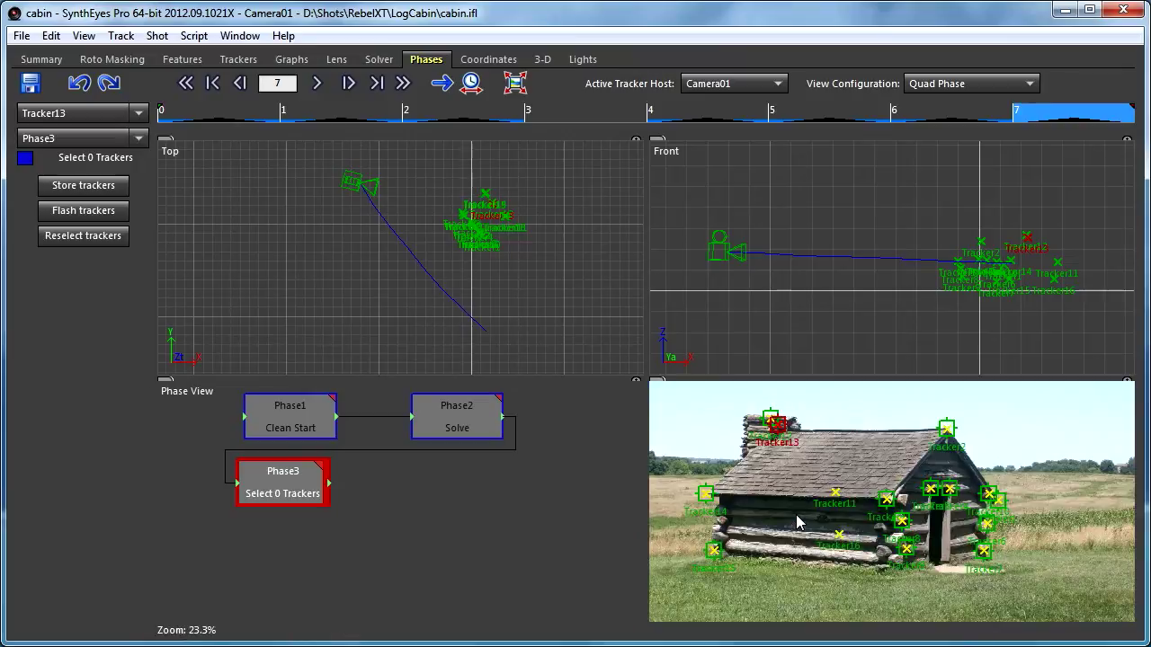
Select Tracker14, Tracker3 and Tracker1 and store them in the phase
{"action": "left_click", "coordinate": [705, 493]}
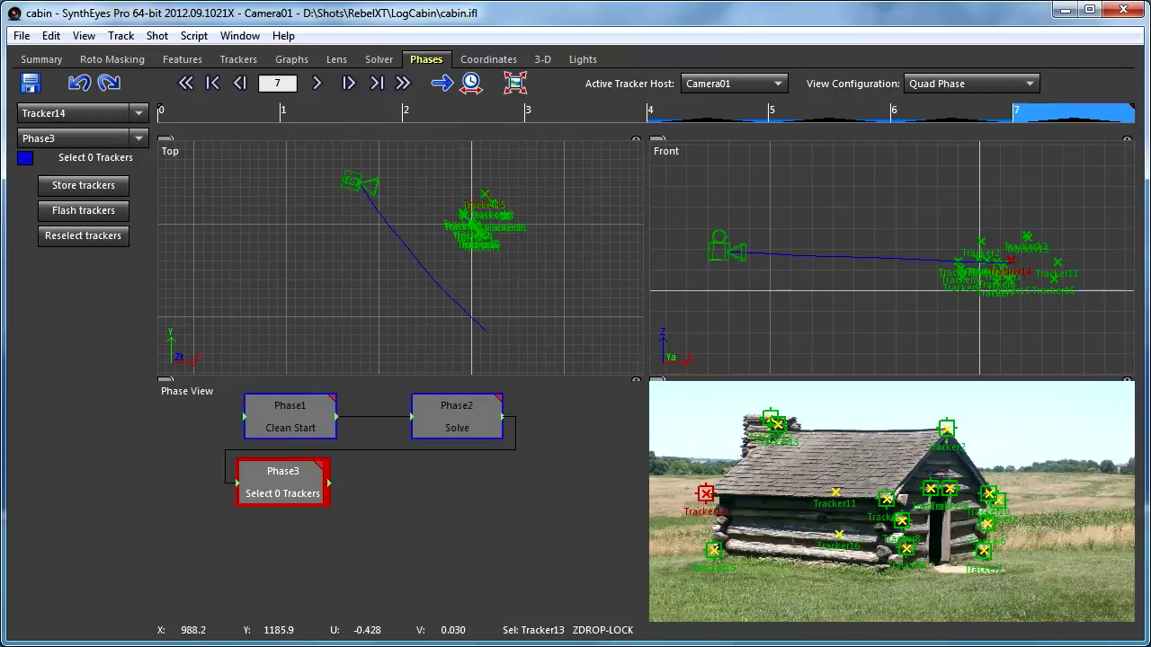
{"action": "left_click", "coordinate": [886, 497], "text": "ctrl"}
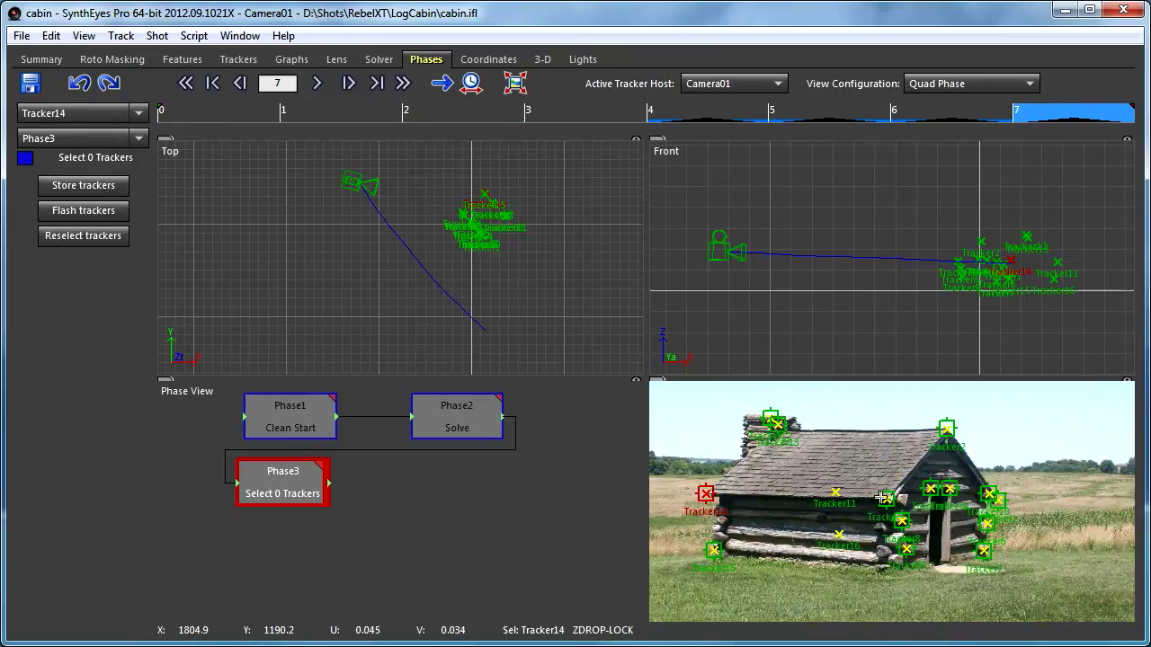
{"action": "left_click", "coordinate": [1000, 500], "text": "ctrl"}
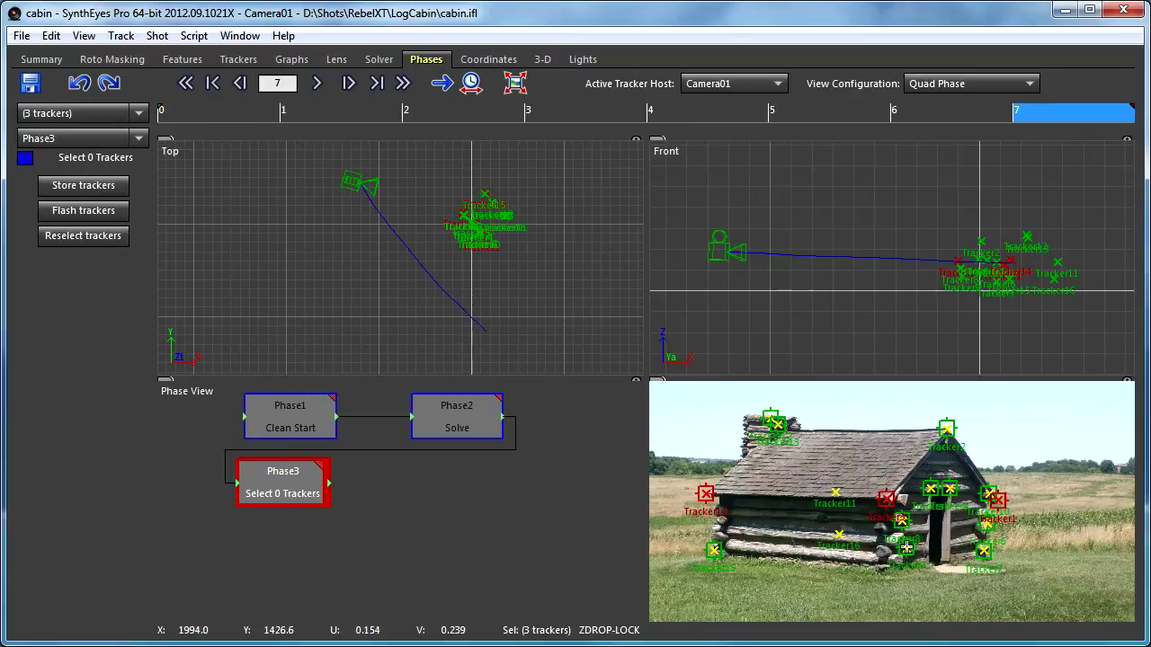
{"action": "left_click", "coordinate": [110, 188]}
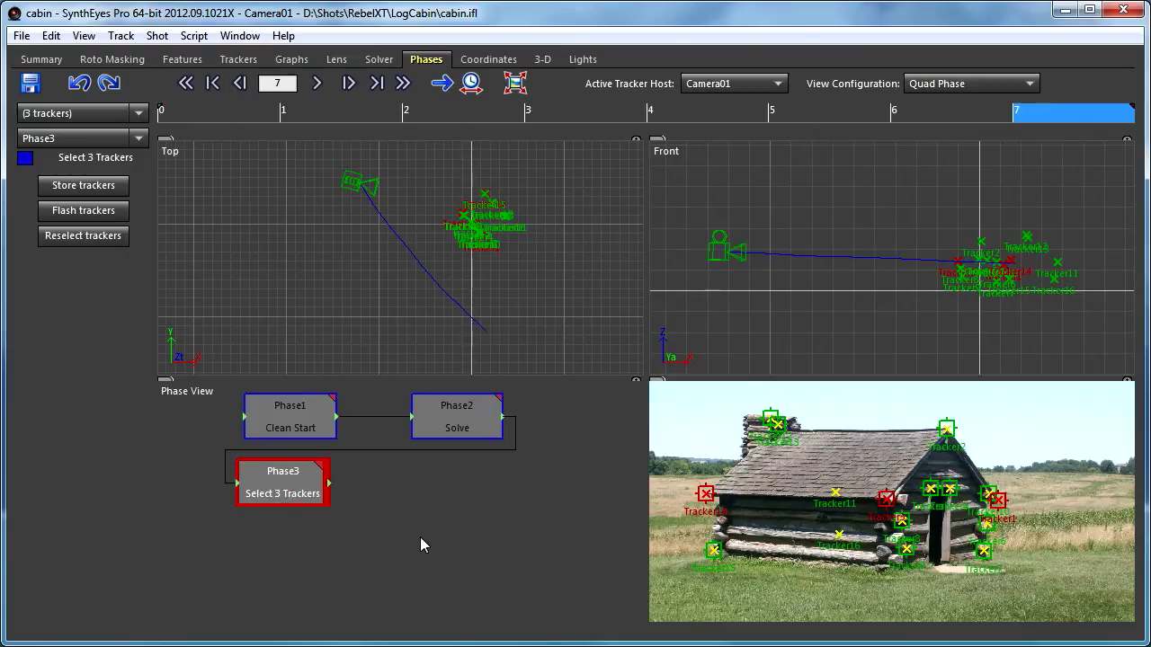
Add an Autoplace phase right of Phase3, run it, and dismiss the solving log
{"action": "right_click", "coordinate": [410, 478]}
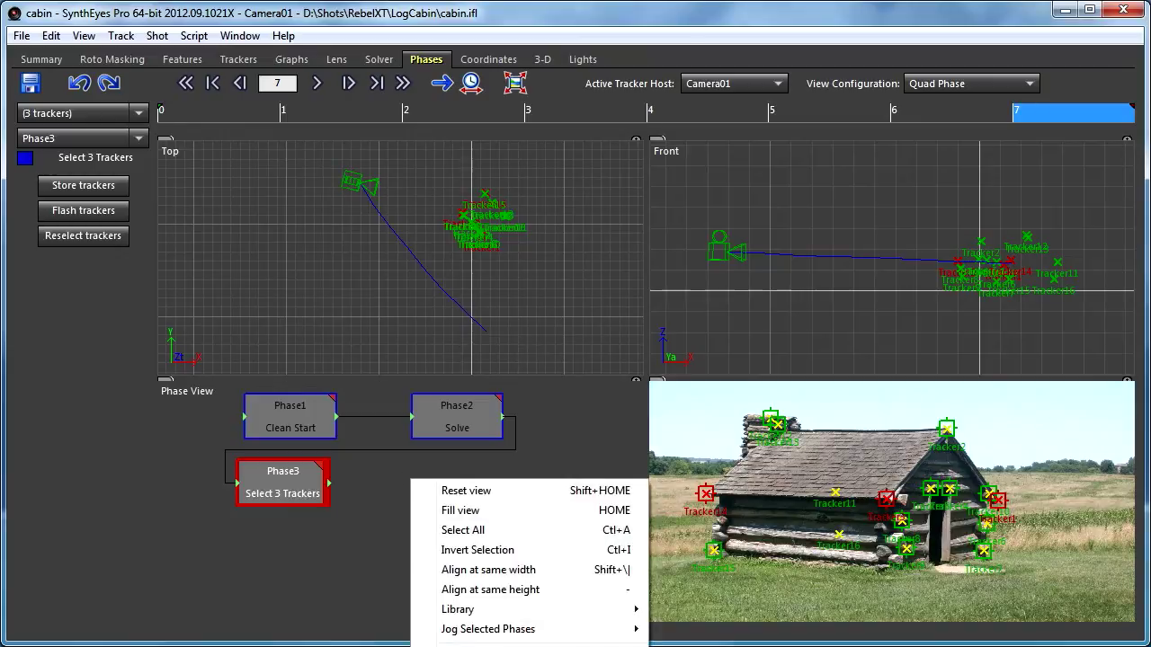
{"action": "left_click", "coordinate": [485, 643]}
{"action": "left_click_drag", "start_coordinate": [405, 488], "coordinate": [455, 485]}
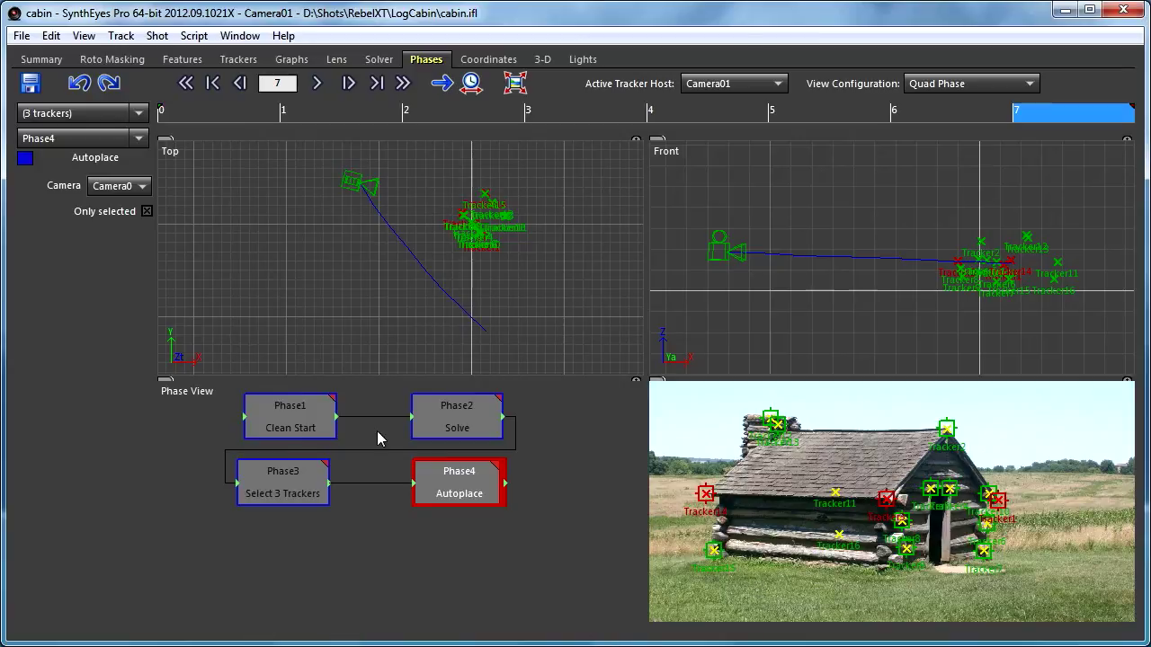
{"action": "left_click", "coordinate": [504, 479]}
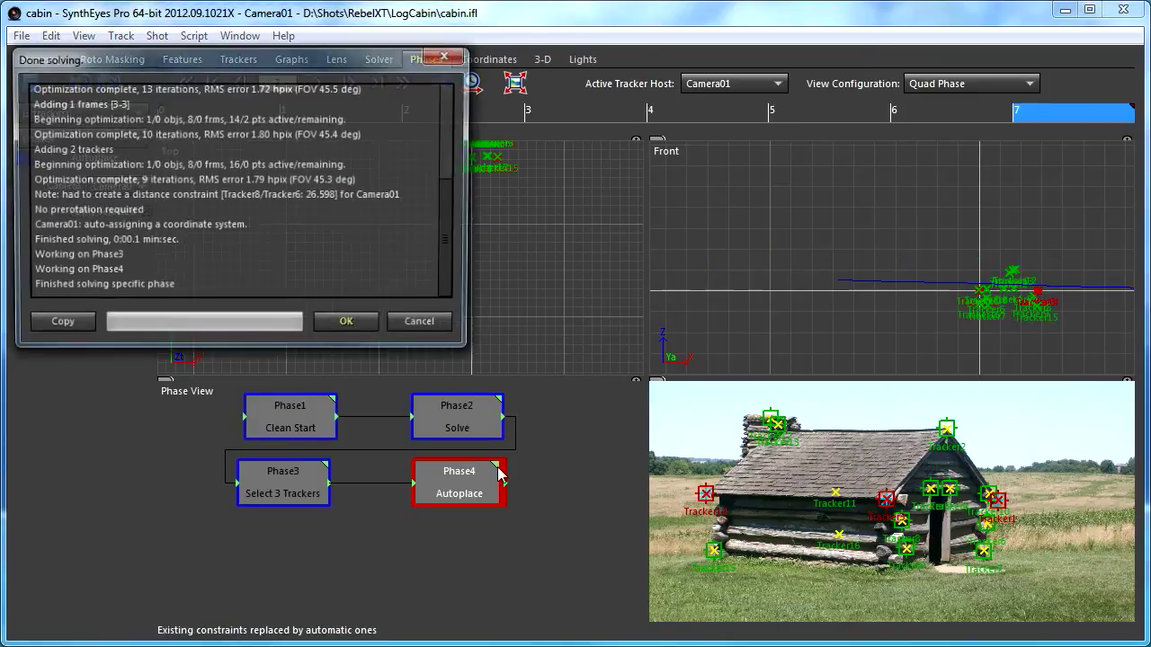
{"action": "left_click", "coordinate": [348, 328]}
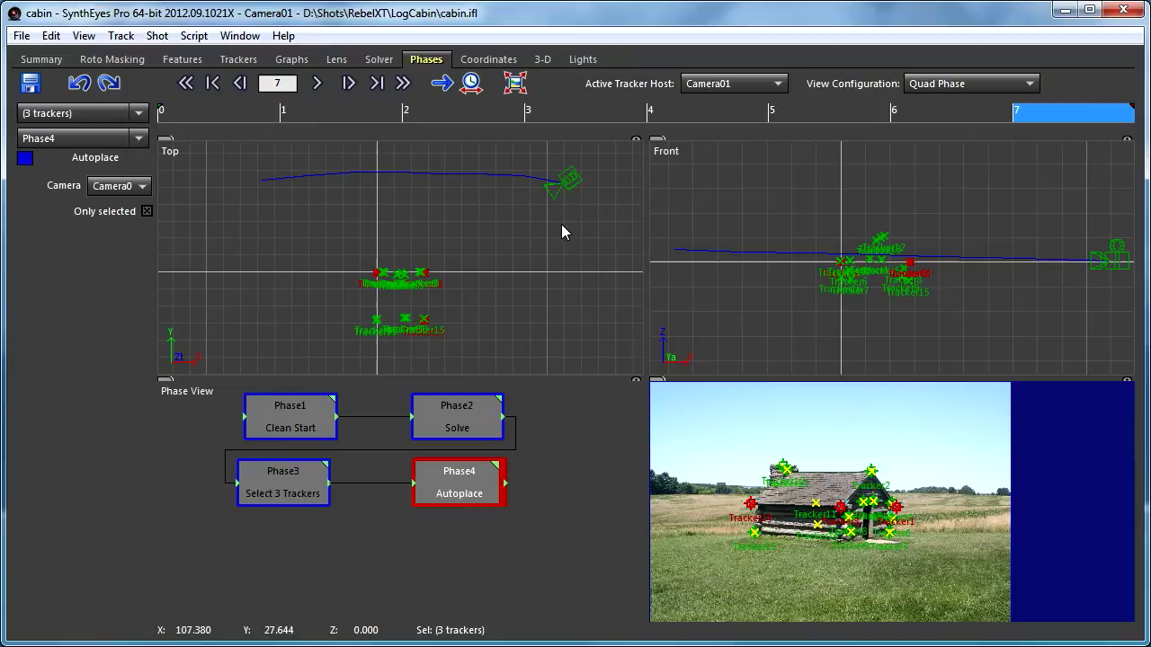
Review the autoplaced result, recentering the front view and scrubbing frames 0 to 6
{"action": "left_click_drag", "start_coordinate": [262, 105], "coordinate": [389, 153]}
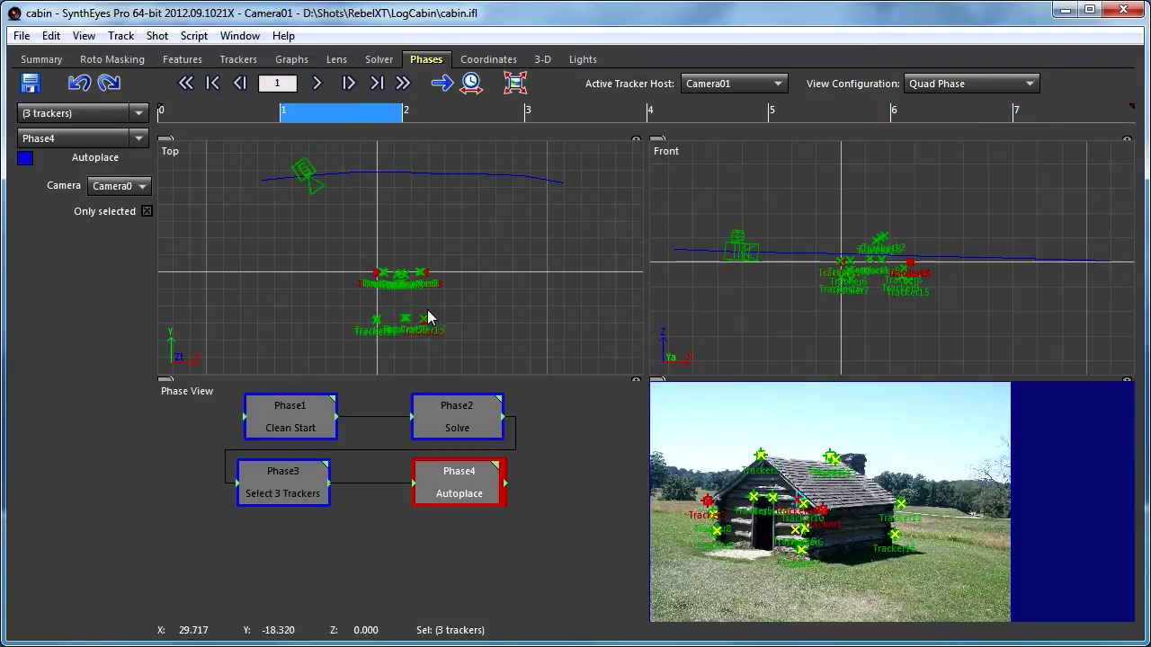
{"action": "scroll", "coordinate": [415, 308], "scroll_direction": "up", "scroll_amount": 3}
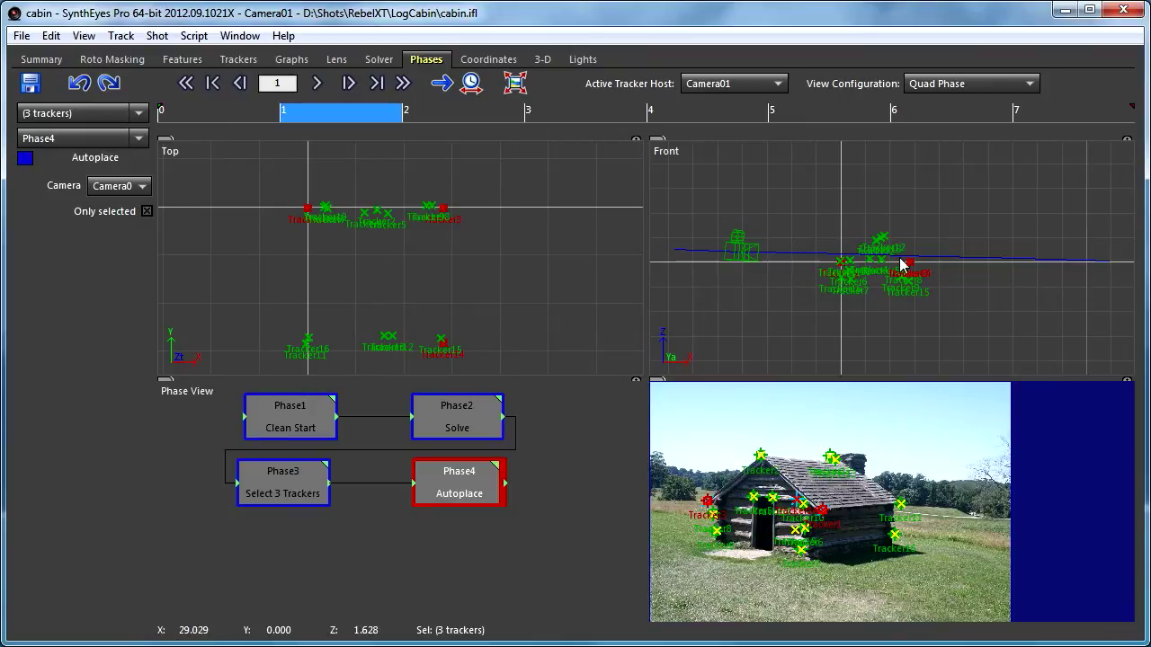
{"action": "scroll", "coordinate": [895, 260], "scroll_direction": "up", "scroll_amount": 3}
{"action": "middle_click_drag", "start_coordinate": [745, 293], "coordinate": [845, 255]}
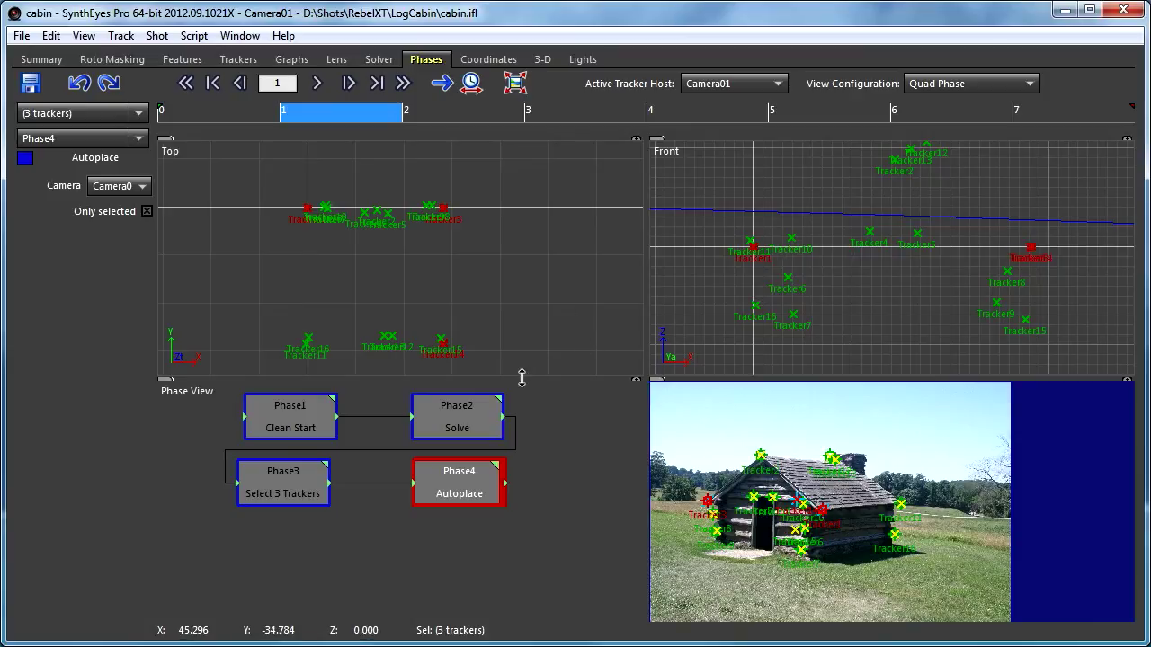
{"action": "scroll", "coordinate": [412, 302], "scroll_direction": "down", "scroll_amount": 5}
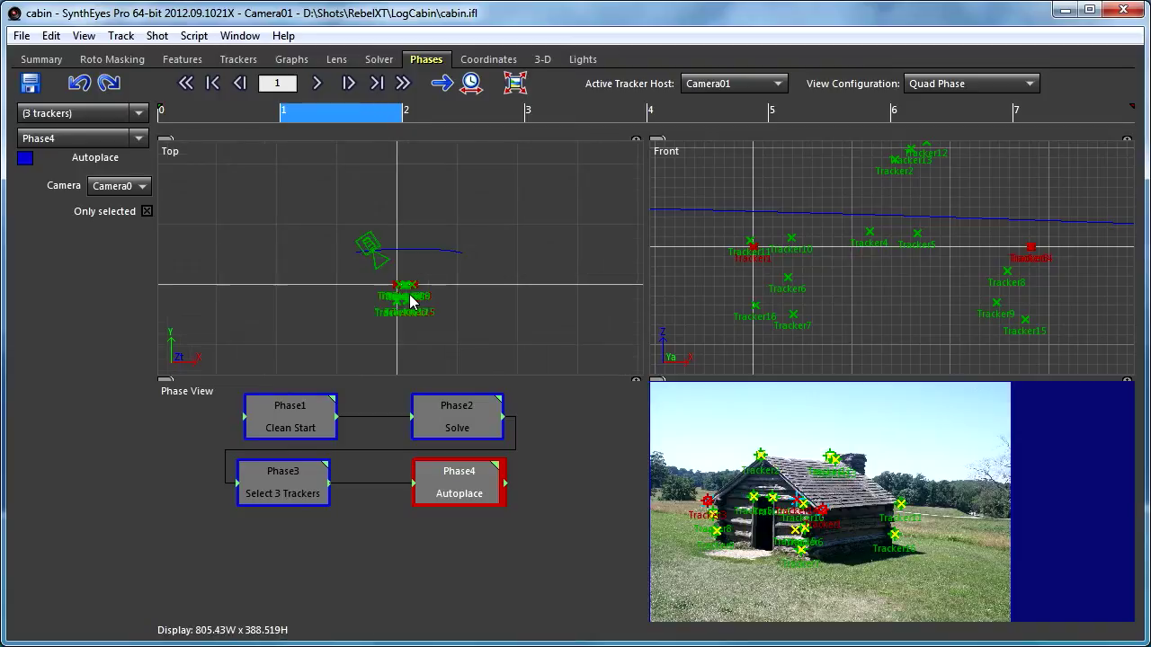
{"action": "scroll", "coordinate": [412, 302], "scroll_direction": "up", "scroll_amount": 3}
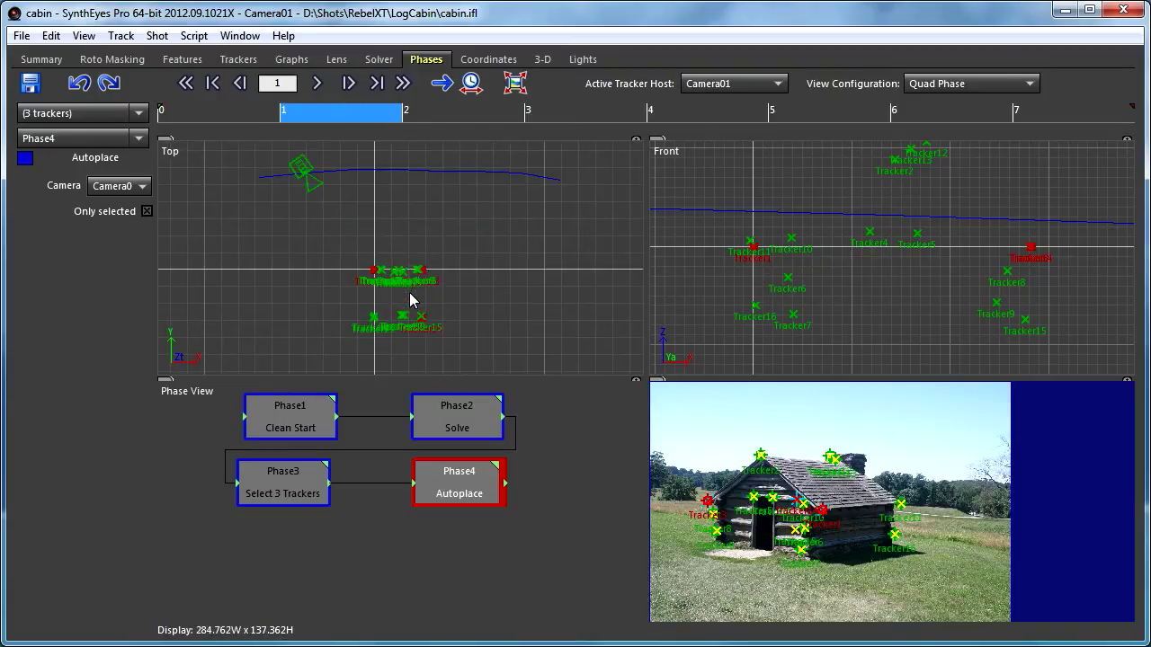
{"action": "left_click", "coordinate": [246, 99]}
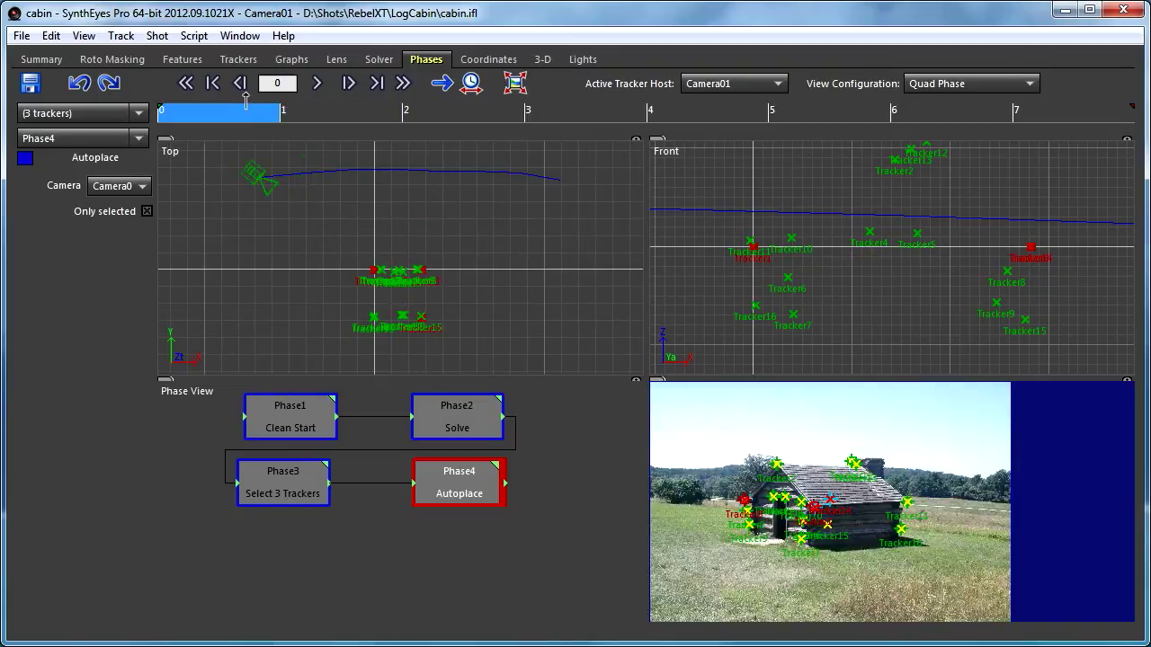
{"action": "left_click_drag", "start_coordinate": [245, 99], "coordinate": [926, 110]}
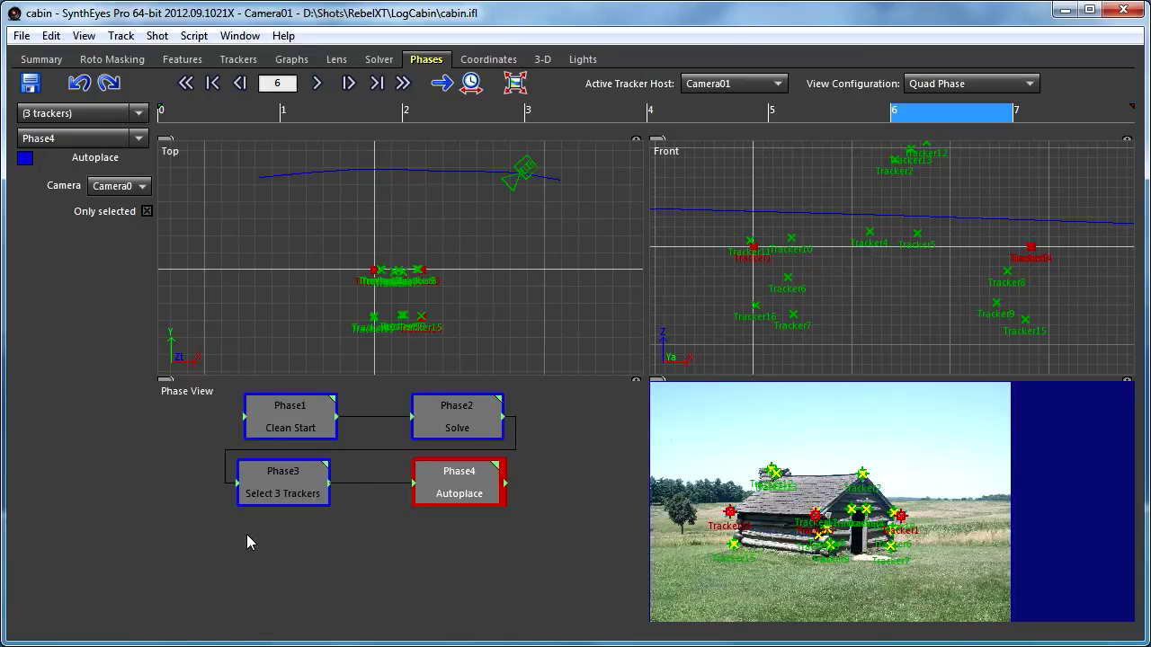
Add a Set Heading phase after Autoplace
{"action": "right_click", "coordinate": [272, 557]}
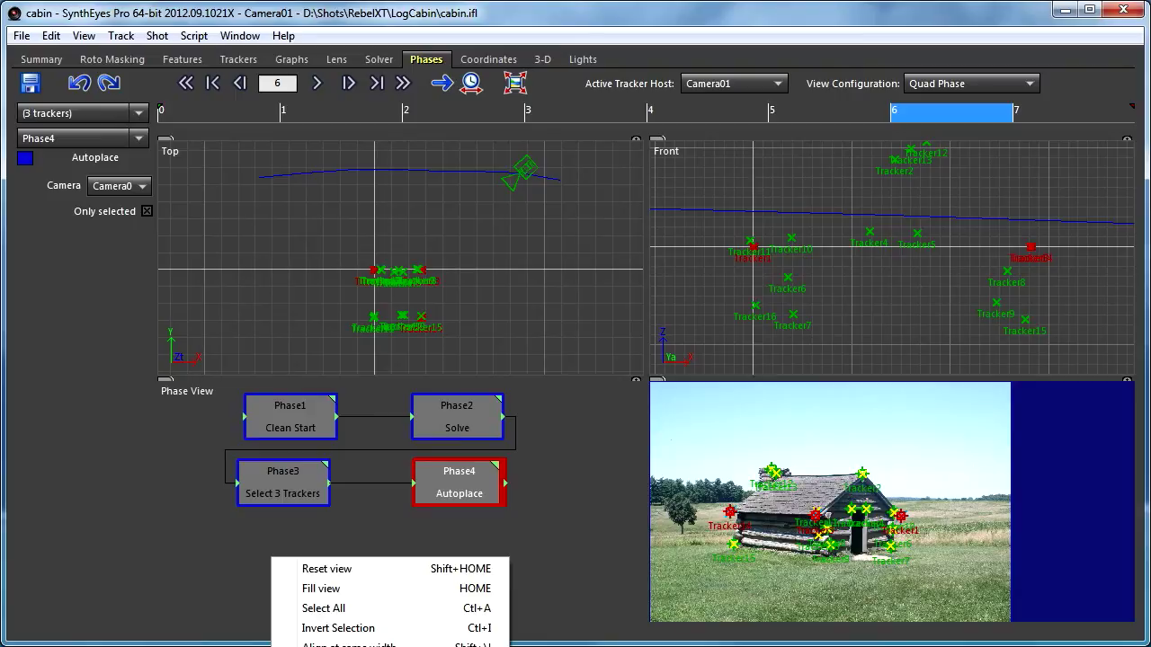
{"action": "left_click", "coordinate": [386, 644]}
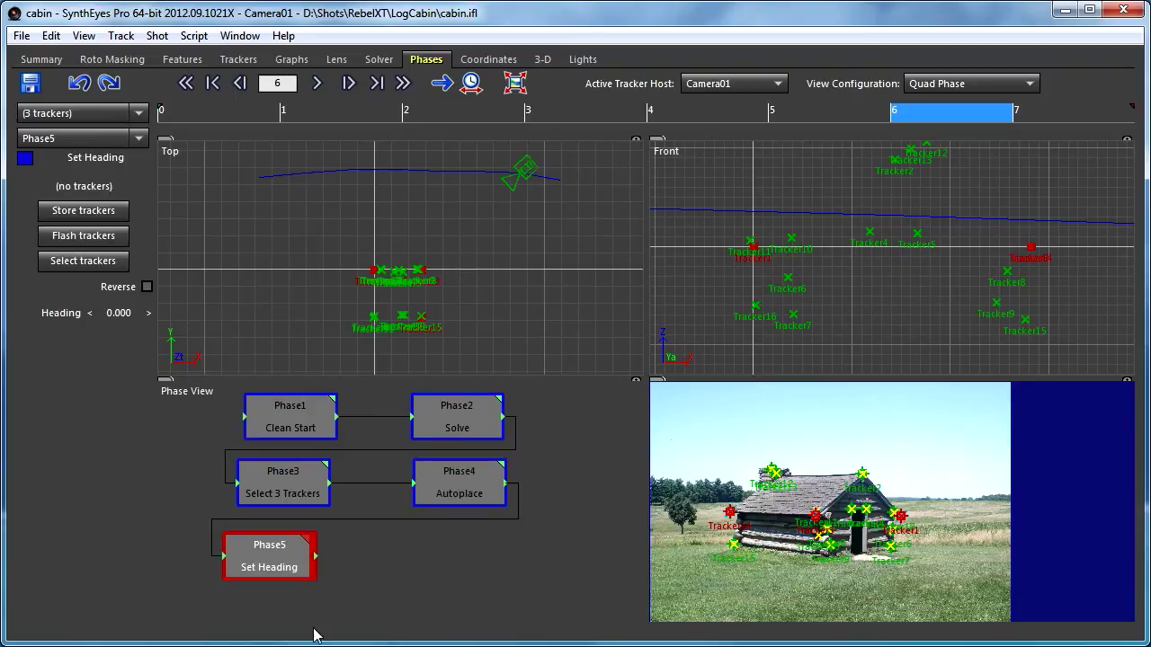
{"action": "left_click_drag", "start_coordinate": [256, 557], "coordinate": [272, 557]}
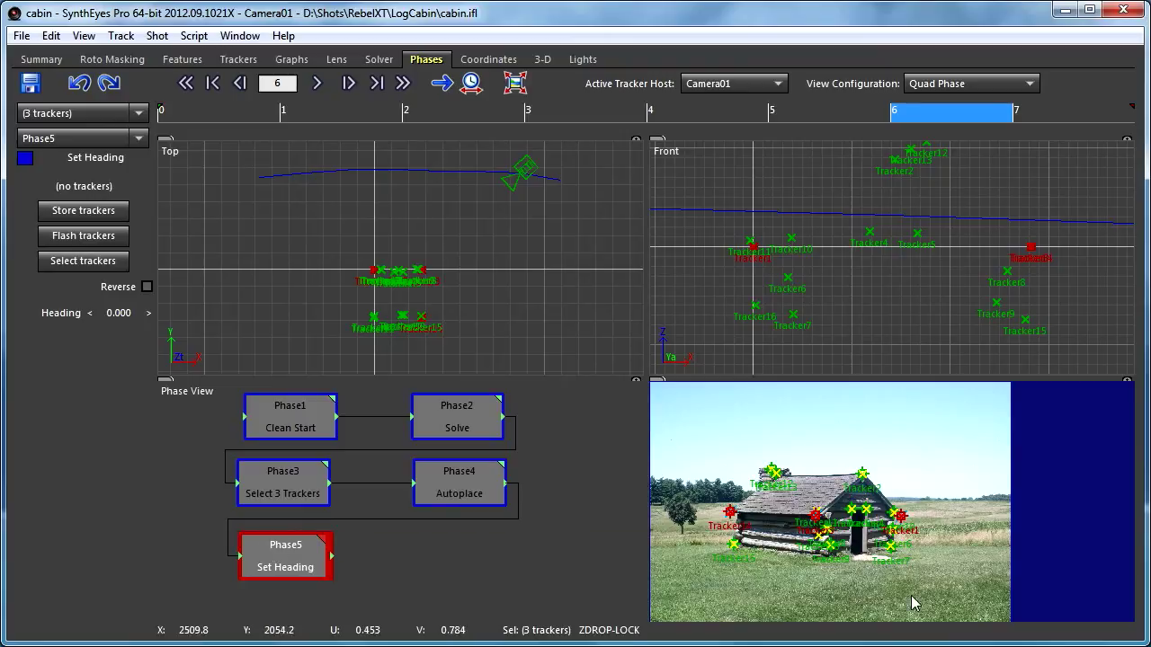
Select Tracker3 then Tracker14 and store them in the Set Heading phase
{"action": "left_click", "coordinate": [815, 514]}
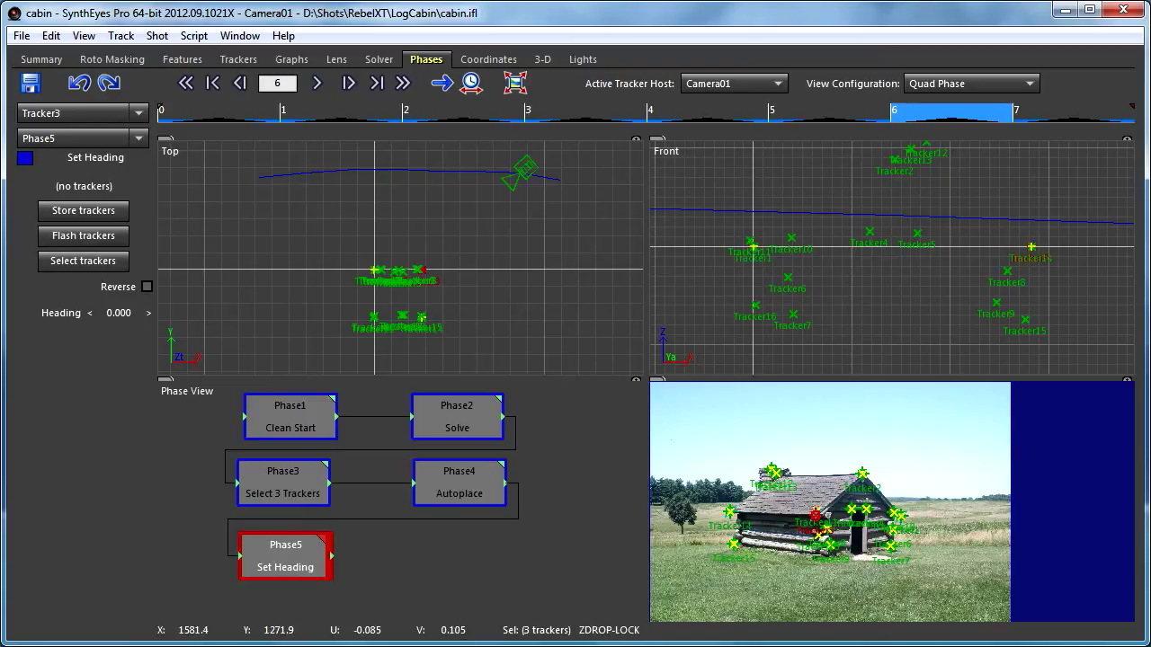
{"action": "left_click", "coordinate": [731, 509], "text": "ctrl"}
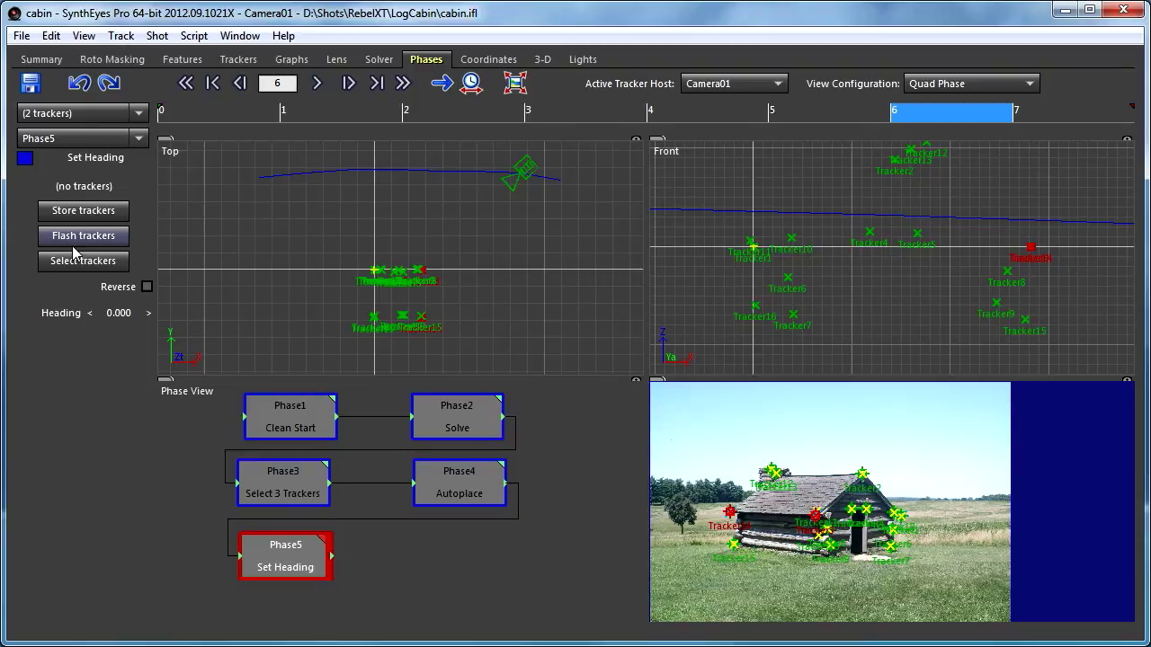
{"action": "left_click", "coordinate": [80, 210]}
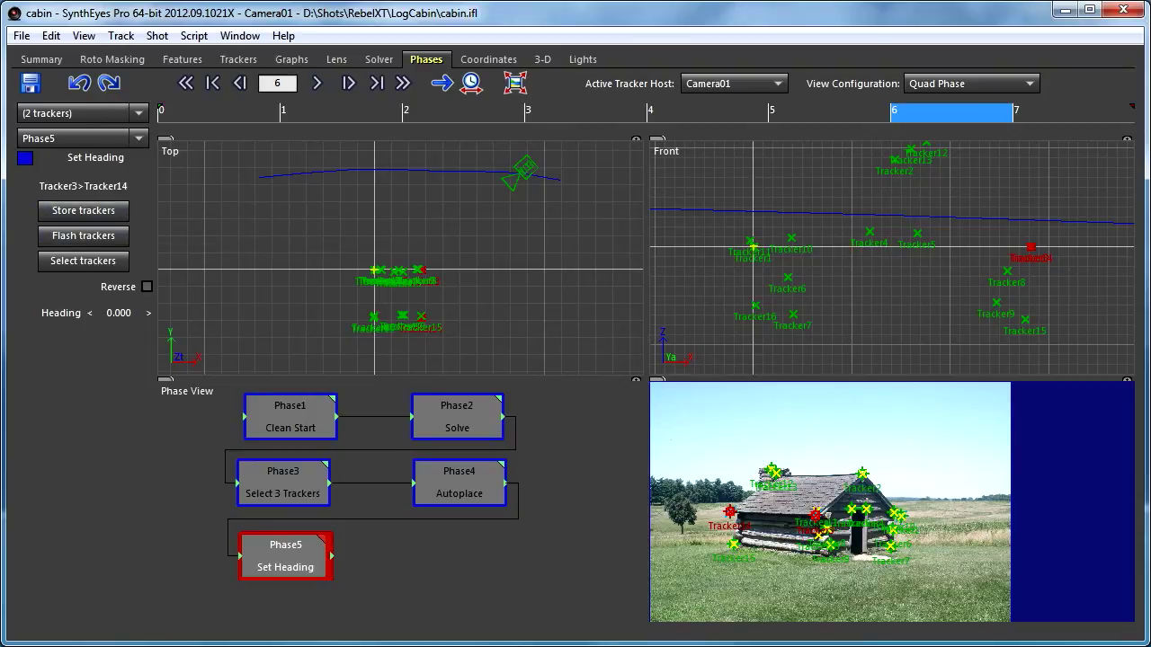
Set the phase's Heading to 90
{"action": "double_click", "coordinate": [131, 313]}
{"action": "type", "text": "90"}
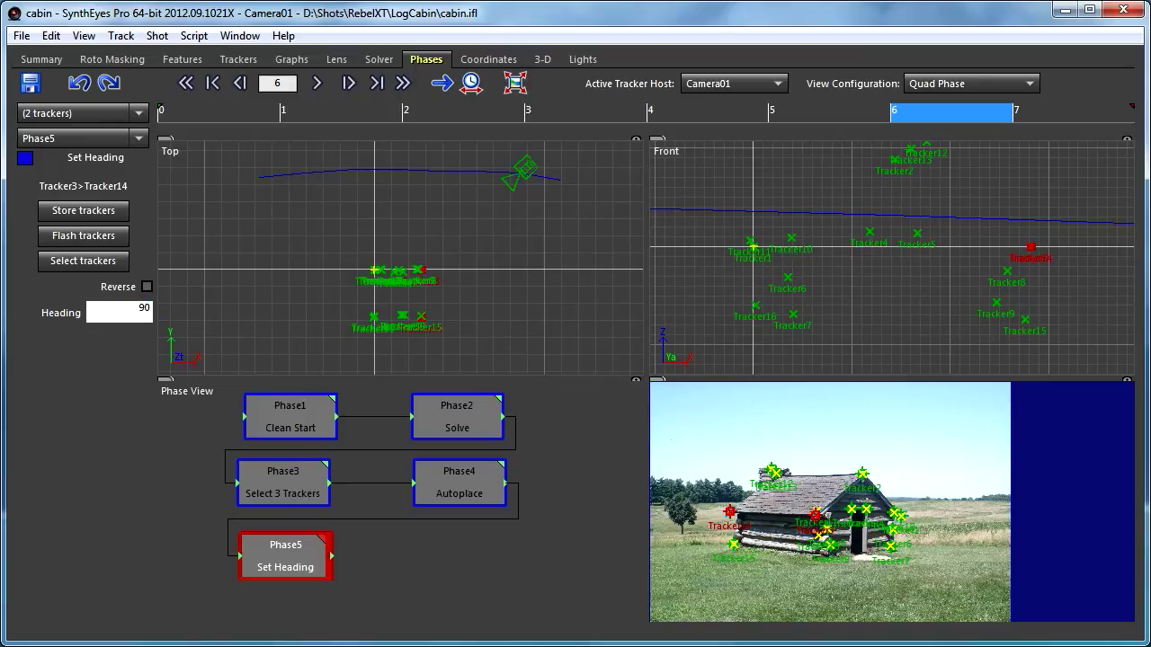
{"action": "key", "text": "Return"}
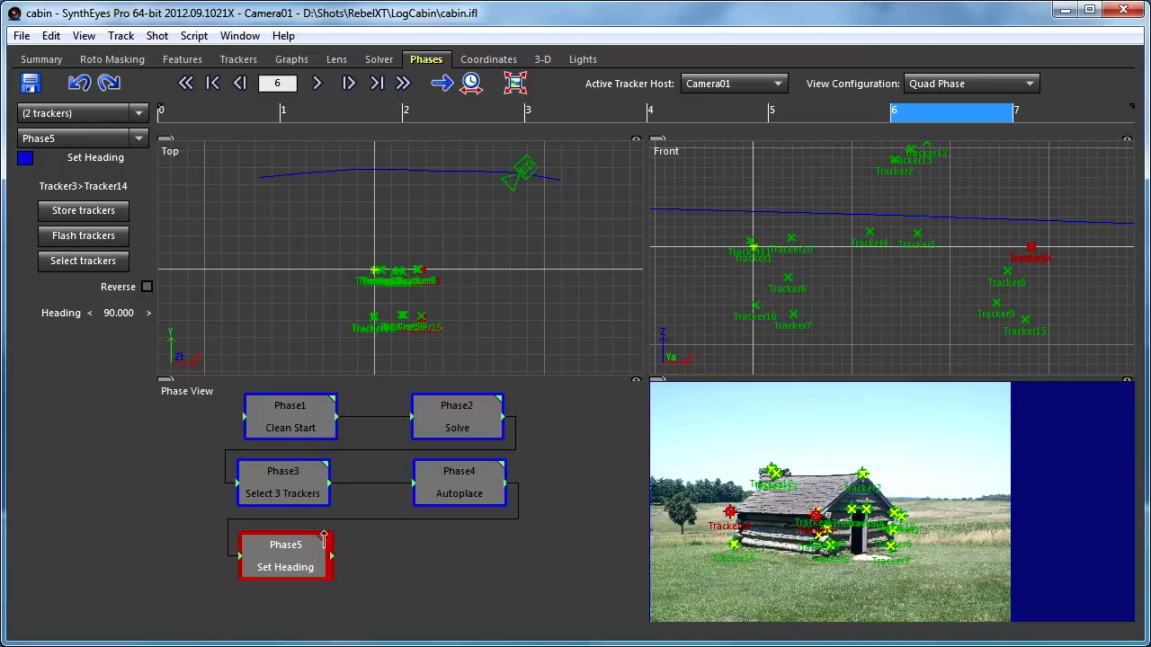
Solve the Phase5 Set Heading node, dismiss the report, and scrub the shot to check camera motion
{"action": "left_click", "coordinate": [324, 540]}
{"action": "left_click", "coordinate": [349, 325]}
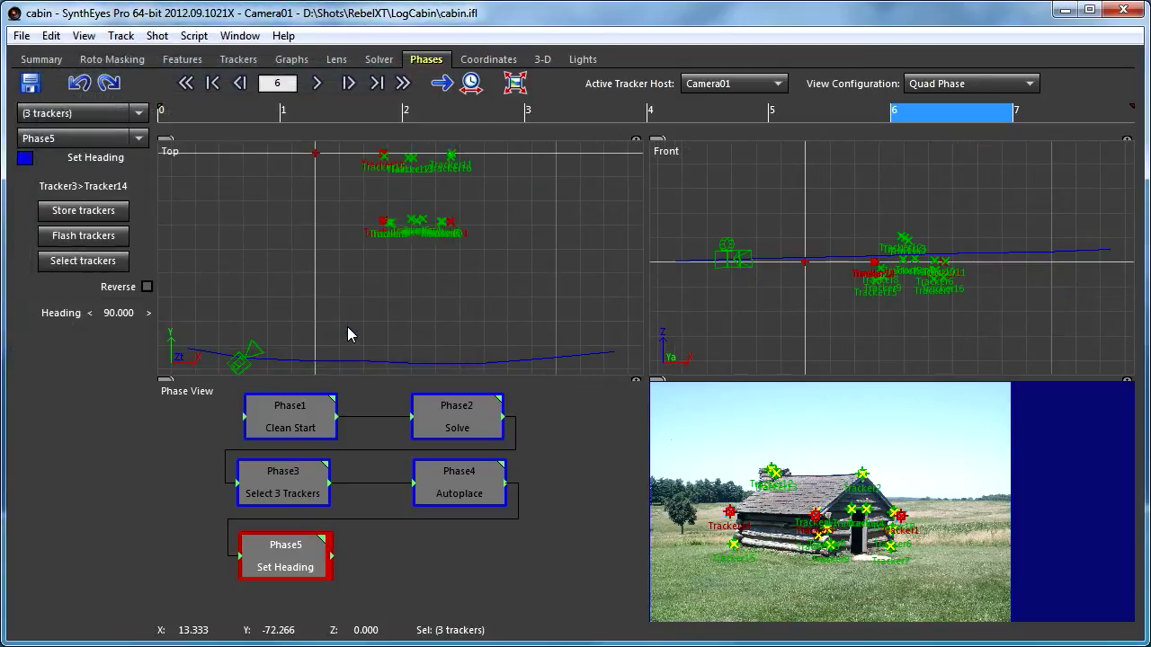
{"action": "scroll", "coordinate": [414, 238], "scroll_direction": "down", "scroll_amount": 2}
{"action": "scroll", "coordinate": [411, 241], "scroll_direction": "down", "scroll_amount": 3}
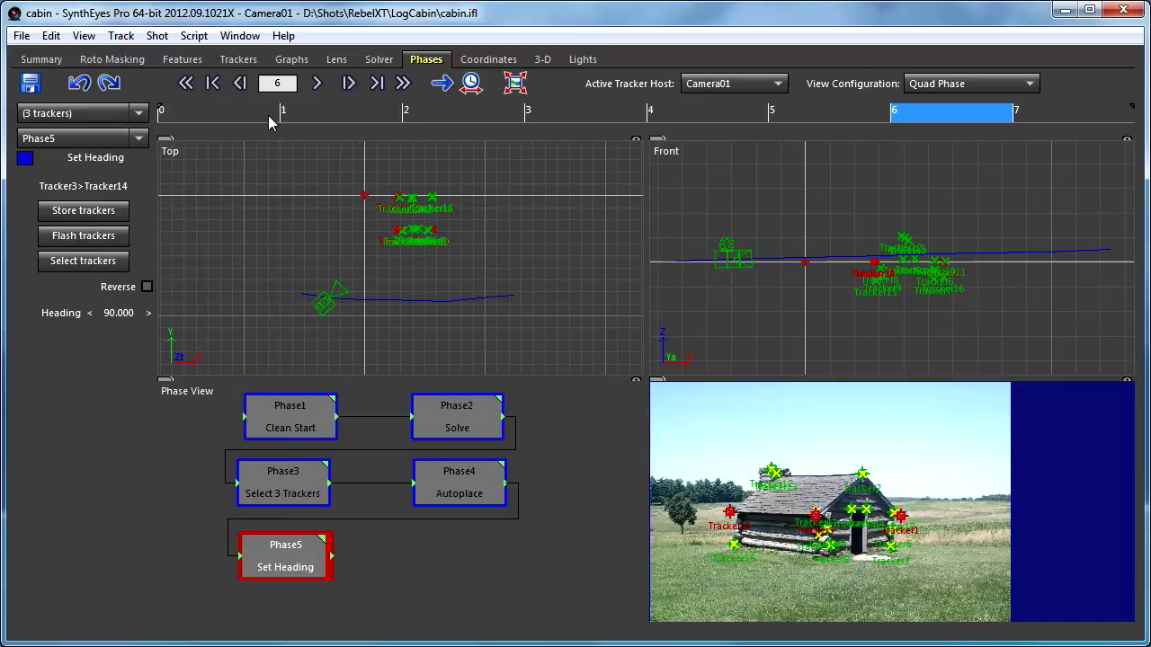
{"action": "left_click_drag", "start_coordinate": [268, 115], "coordinate": [899, 115]}
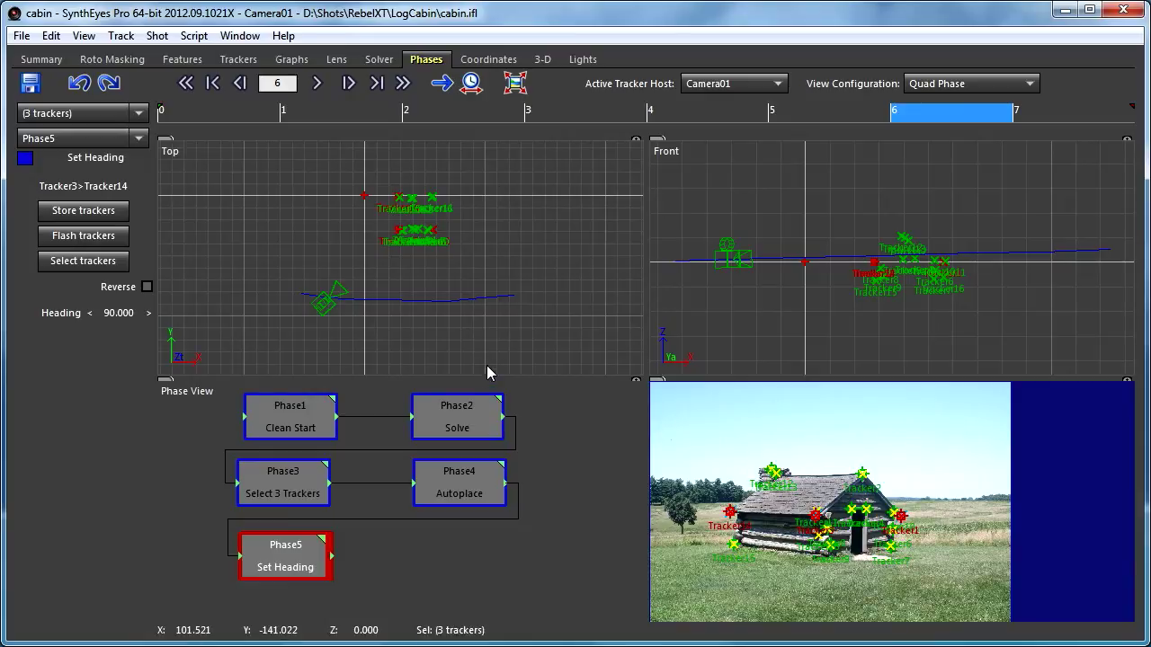
{"action": "scroll", "coordinate": [897, 259], "scroll_direction": "up", "scroll_amount": 3}
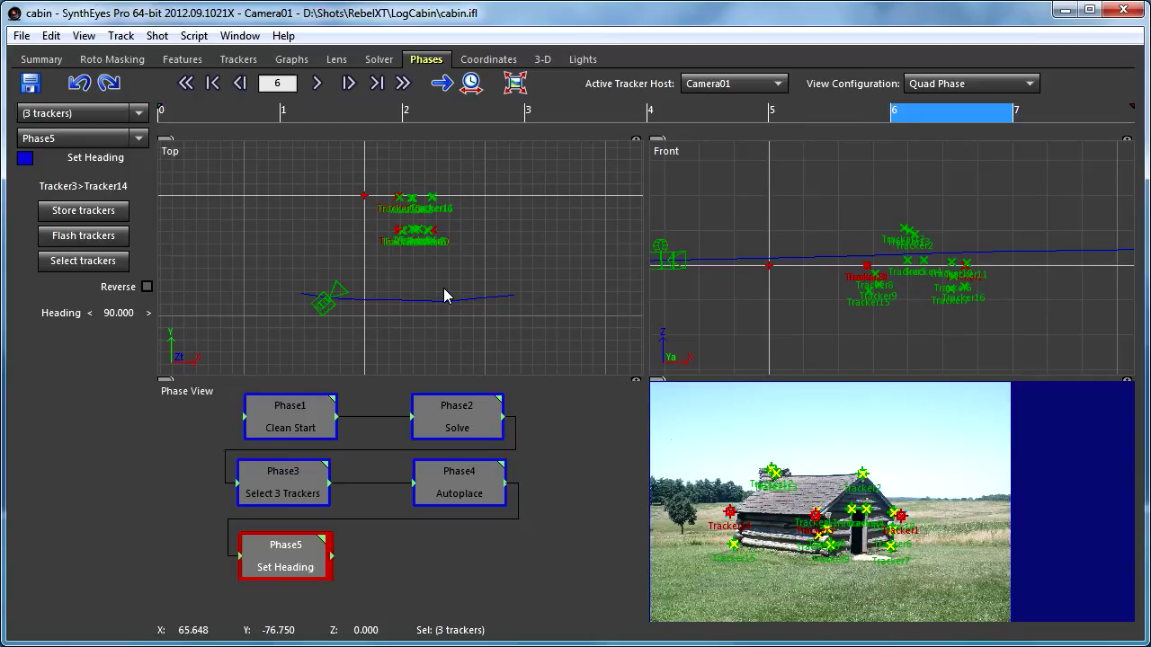
Add a Slide Into Position phase beside Set Heading
{"action": "right_click", "coordinate": [451, 554]}
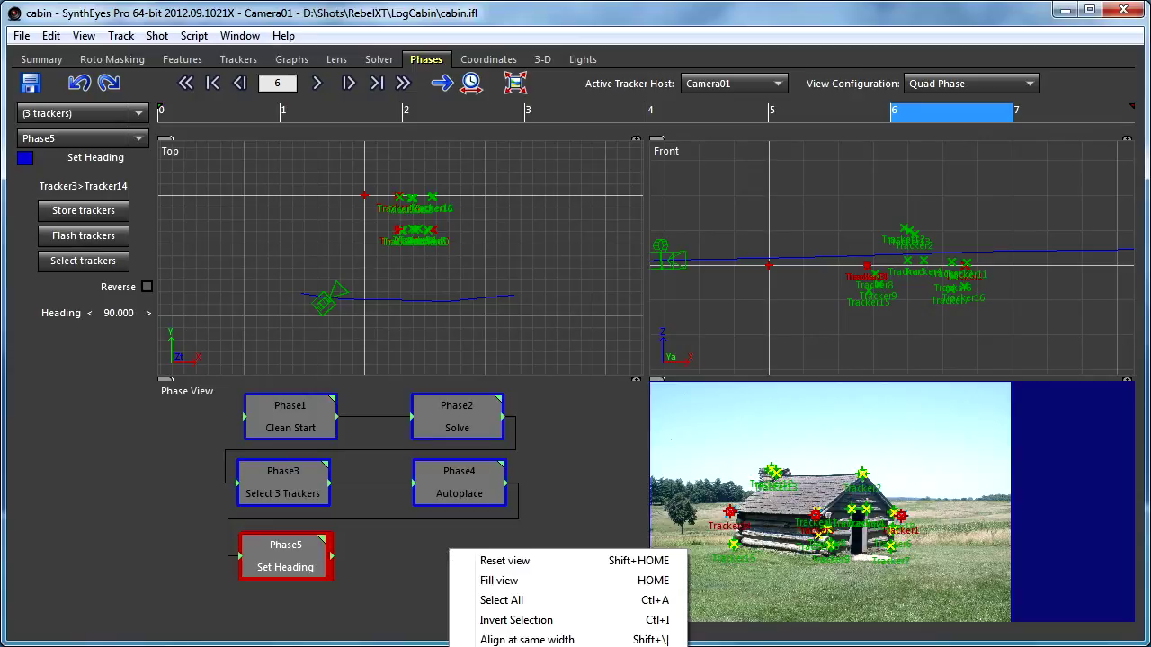
{"action": "left_click", "coordinate": [522, 644]}
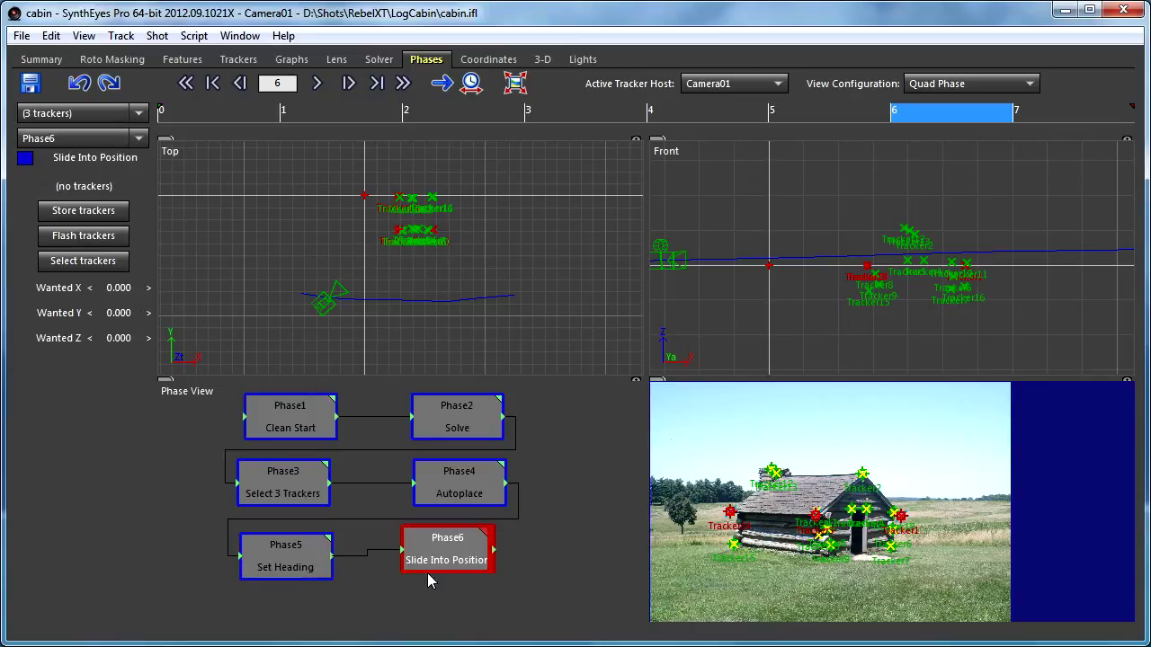
{"action": "mouse_move", "coordinate": [445, 561]}
{"action": "left_mouse_down"}
{"action": "mouse_move", "coordinate": [469, 558]}
{"action": "mouse_move", "coordinate": [457, 559]}
{"action": "left_mouse_up"}
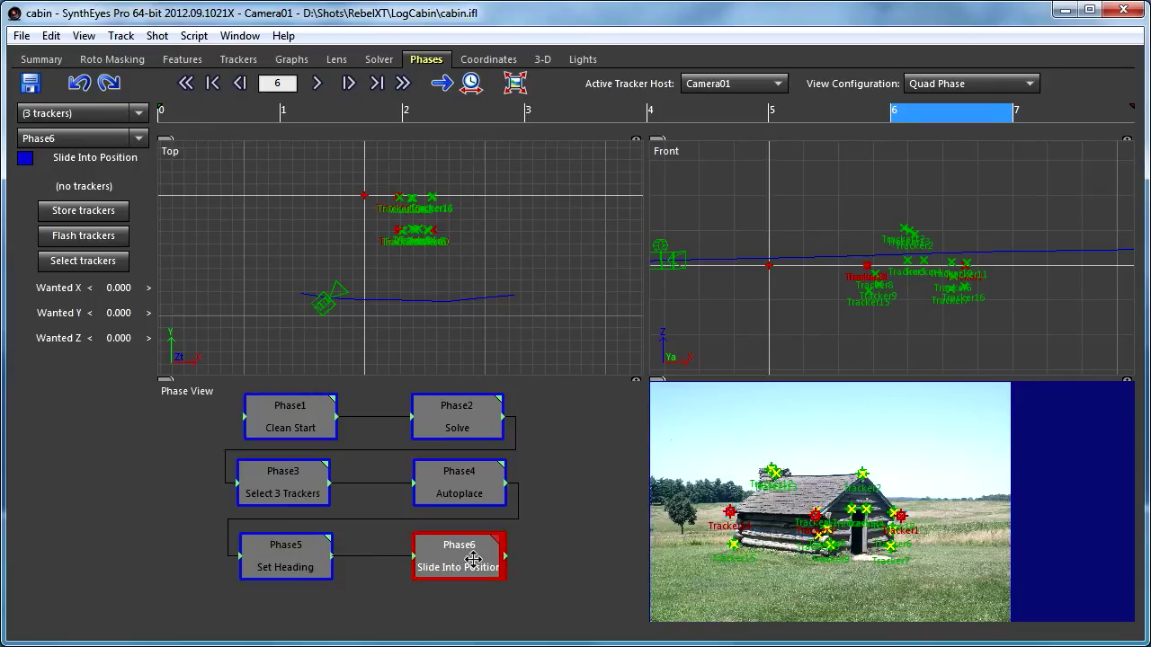
Store Tracker2 at the cabin's roof peak in the Slide Into Position phase
{"action": "left_click", "coordinate": [863, 476]}
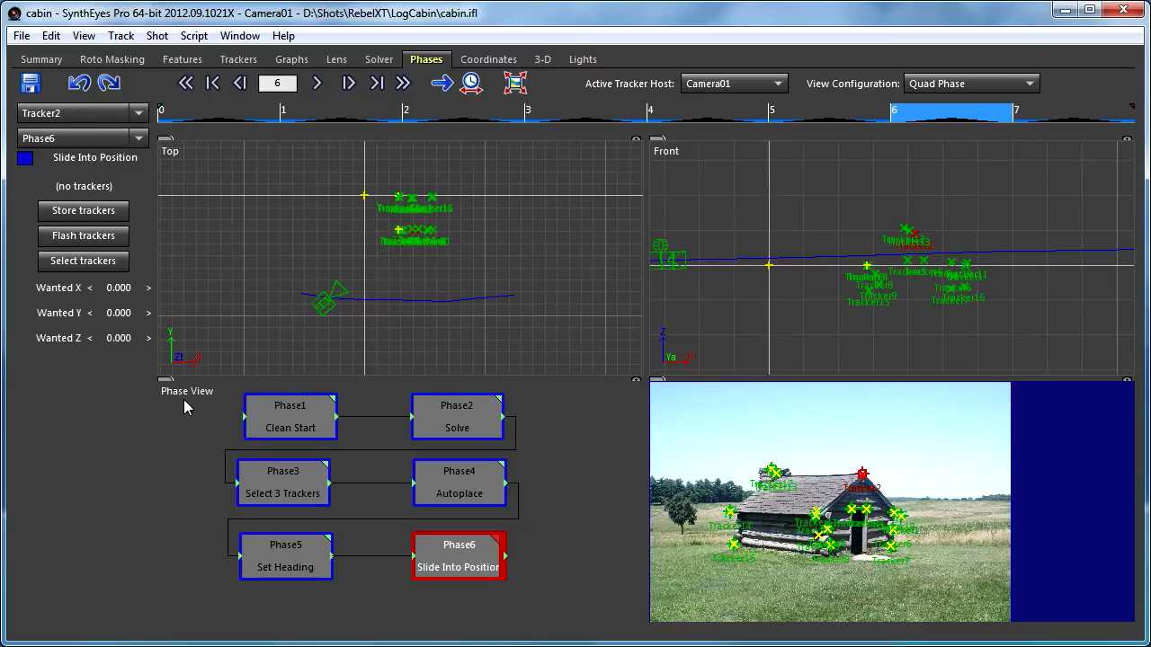
{"action": "left_click", "coordinate": [88, 212]}
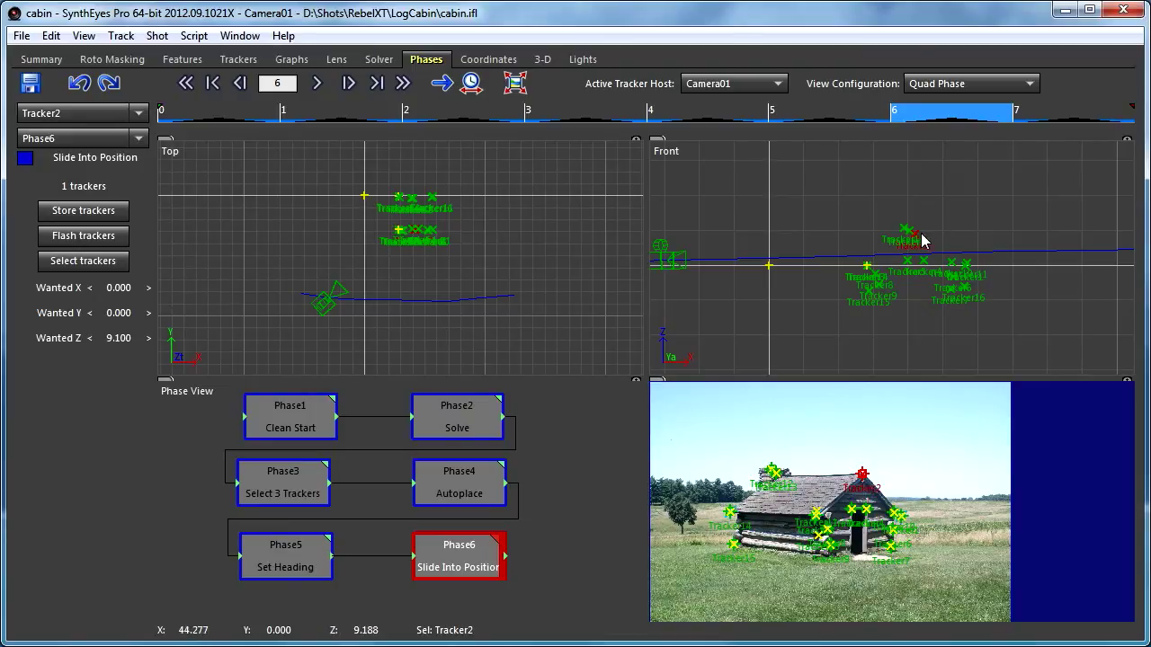
{"action": "scroll", "coordinate": [927, 239], "scroll_direction": "up", "scroll_amount": 5}
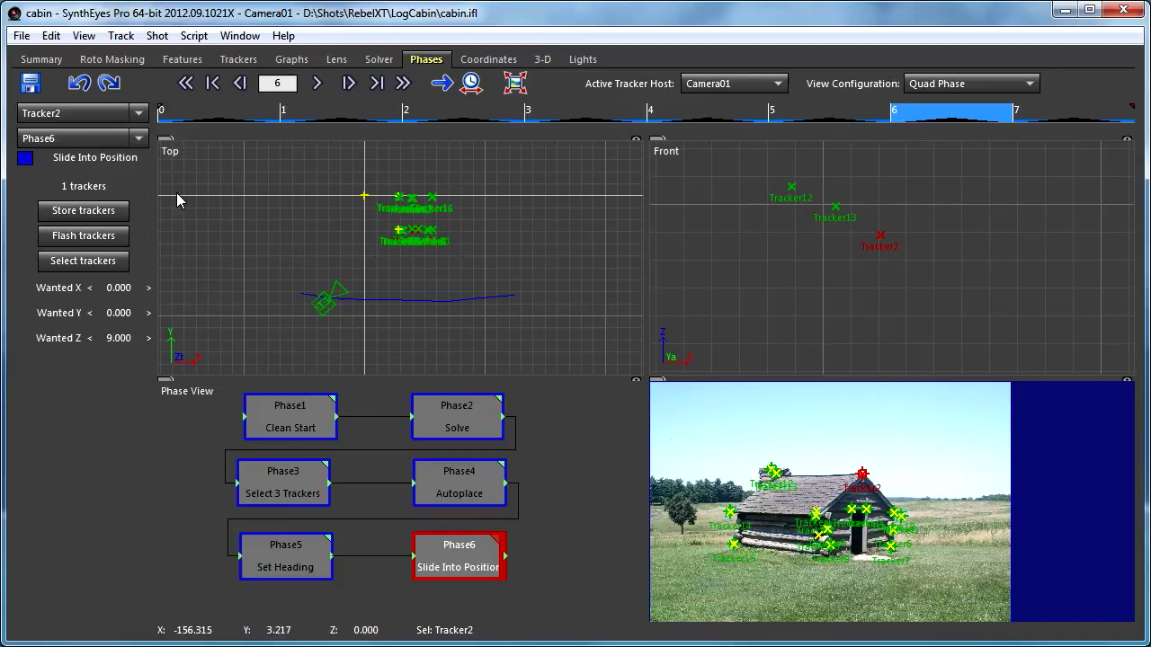
Solve the Phase6 Slide Into Position node, dismiss the report, and flash its stored trackers
{"action": "double_click", "coordinate": [497, 543]}
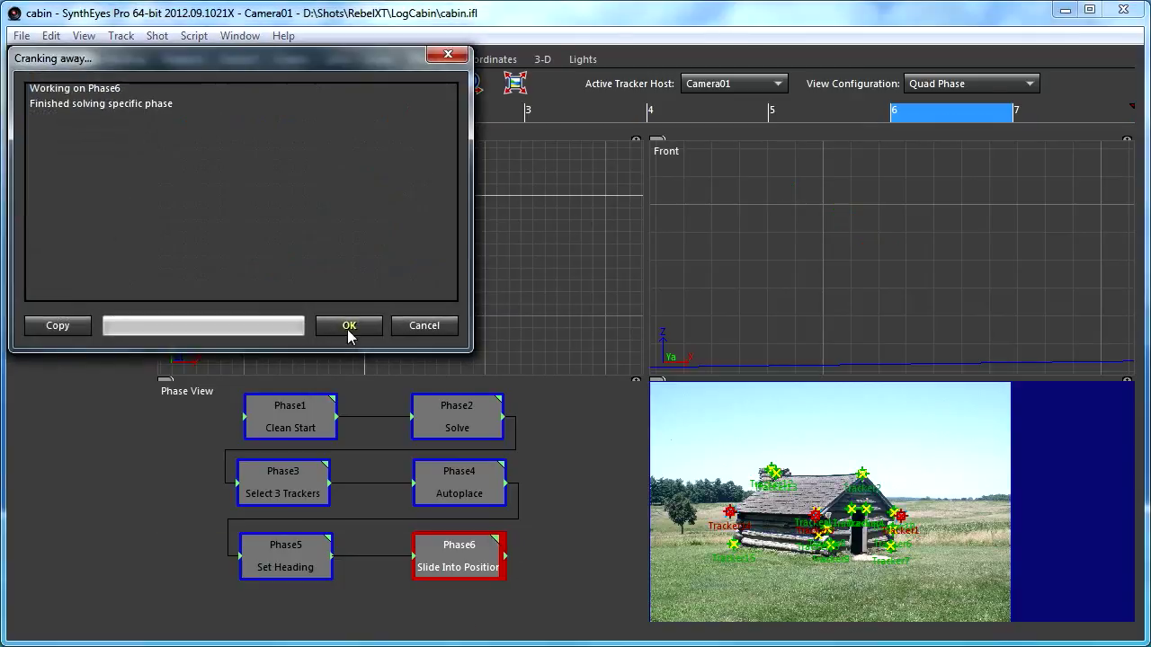
{"action": "left_click", "coordinate": [349, 327]}
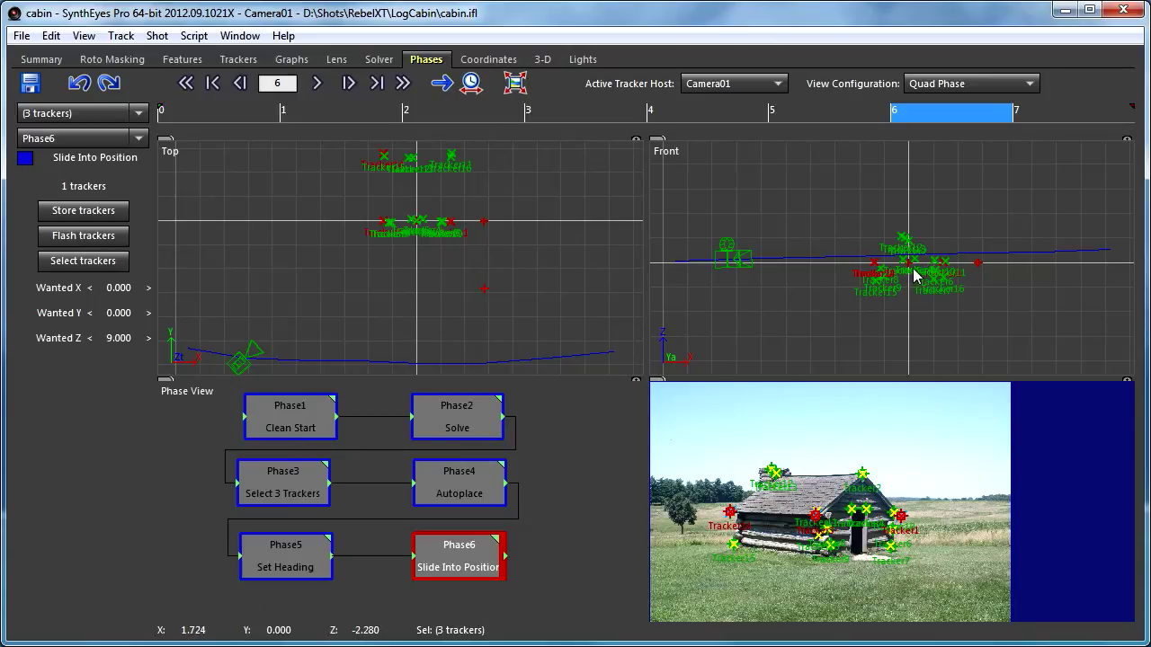
{"action": "scroll", "coordinate": [914, 276], "scroll_direction": "up", "scroll_amount": 3}
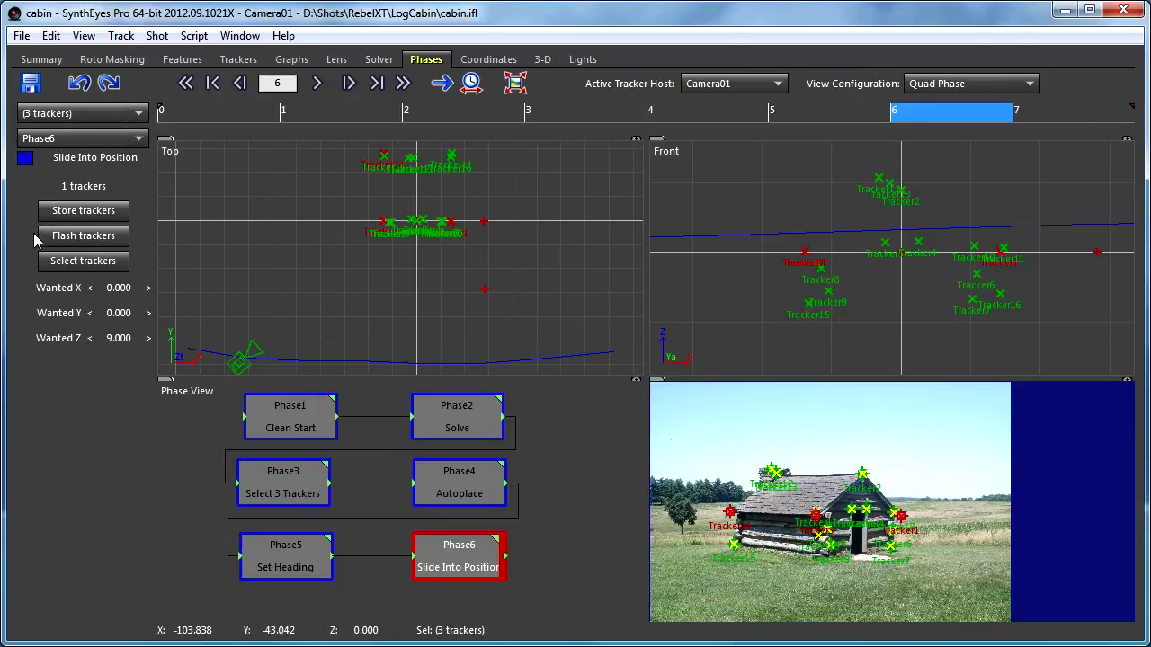
{"action": "left_click", "coordinate": [63, 239]}
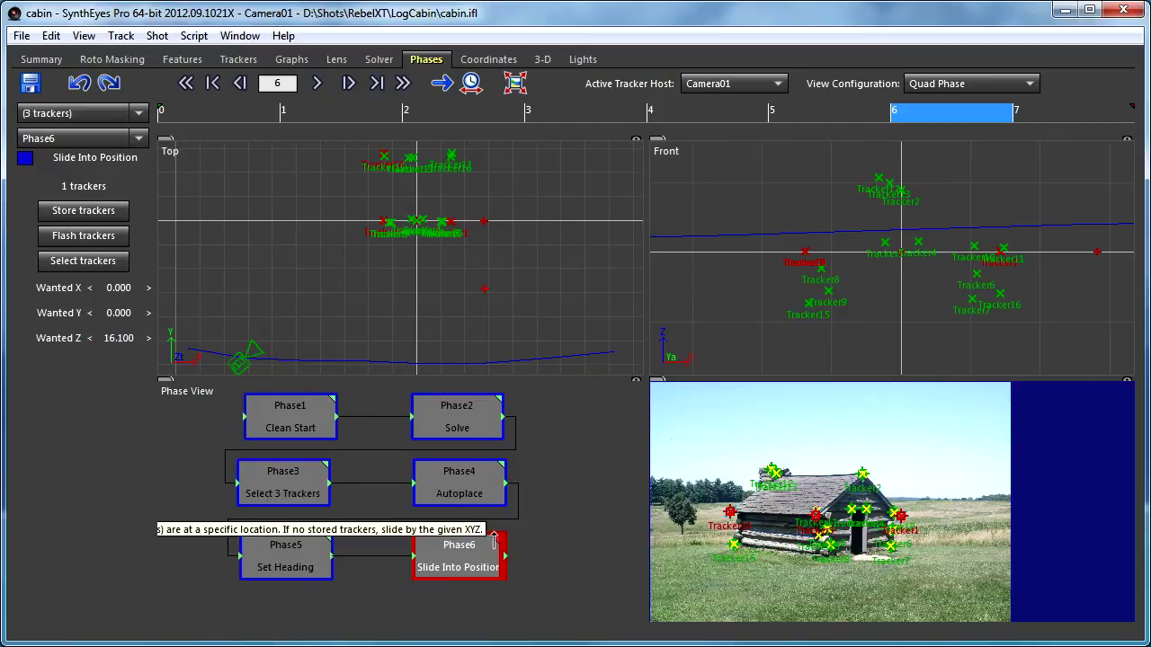
Re-solve Phase6 with Wanted Z 16.1, dismiss the report, and scrub through the shot
{"action": "double_click", "coordinate": [495, 546]}
{"action": "left_click", "coordinate": [361, 332]}
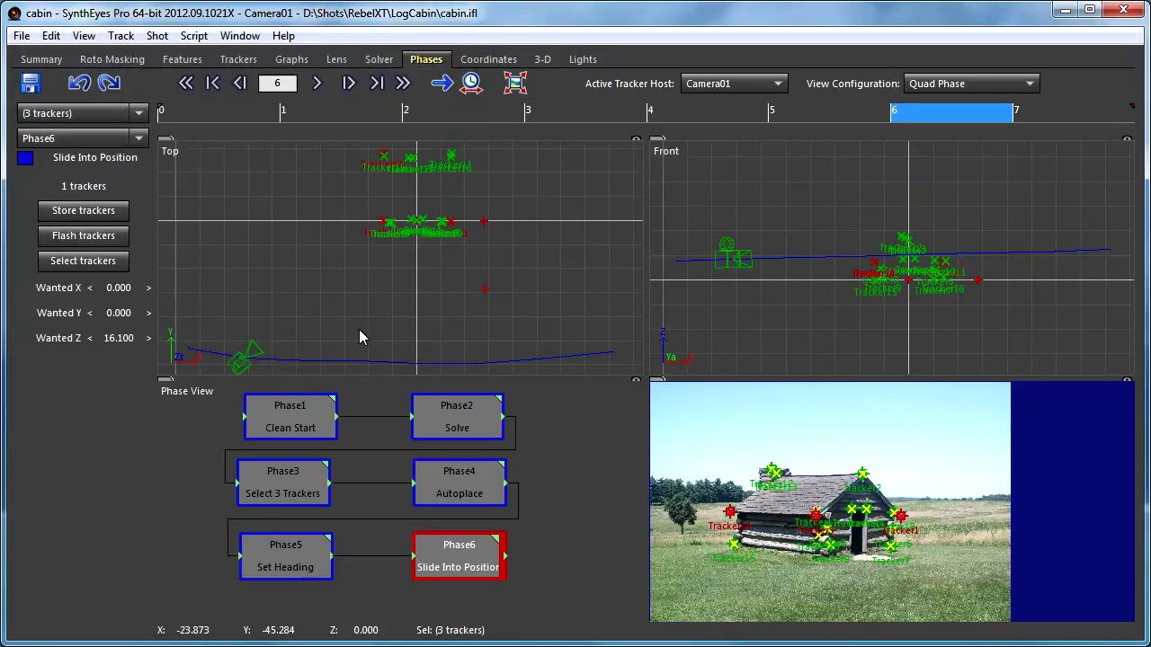
{"action": "scroll", "coordinate": [911, 266], "scroll_direction": "up", "scroll_amount": 1}
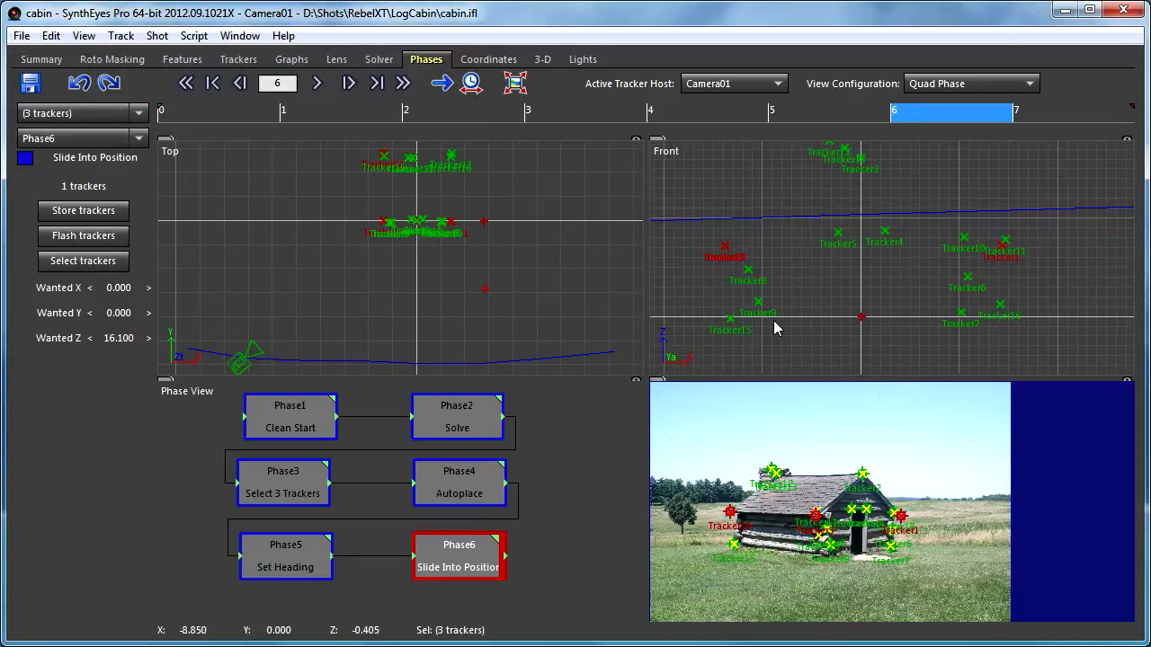
{"action": "scroll", "coordinate": [425, 231], "scroll_direction": "down", "scroll_amount": 1}
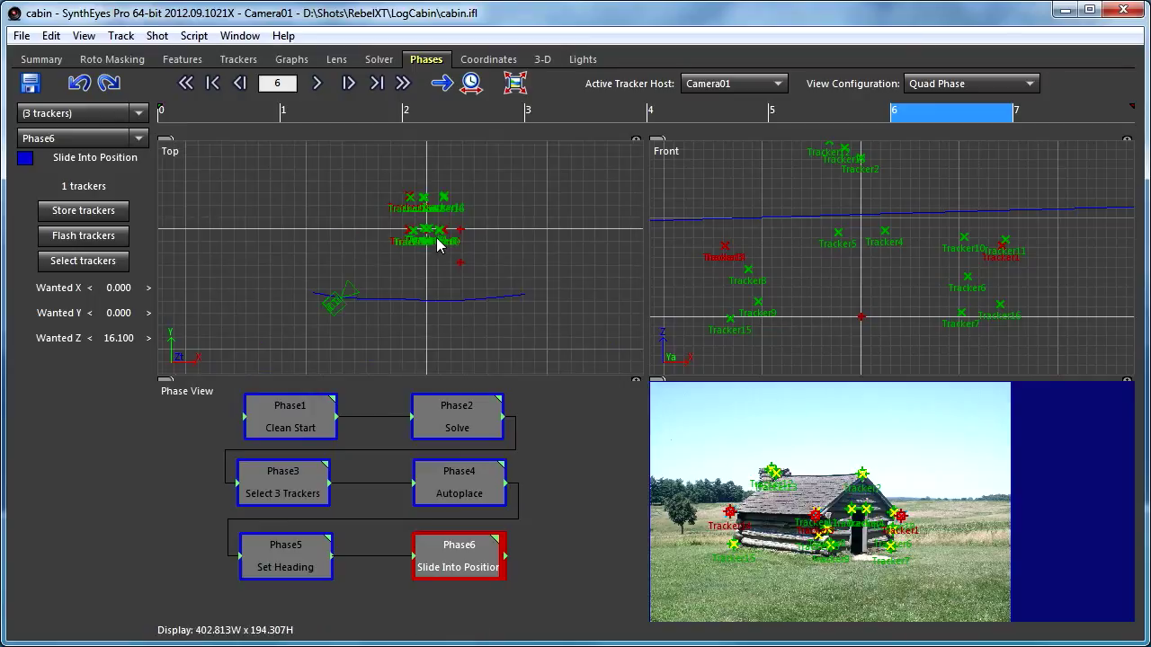
{"action": "left_click_drag", "start_coordinate": [228, 110], "coordinate": [953, 158]}
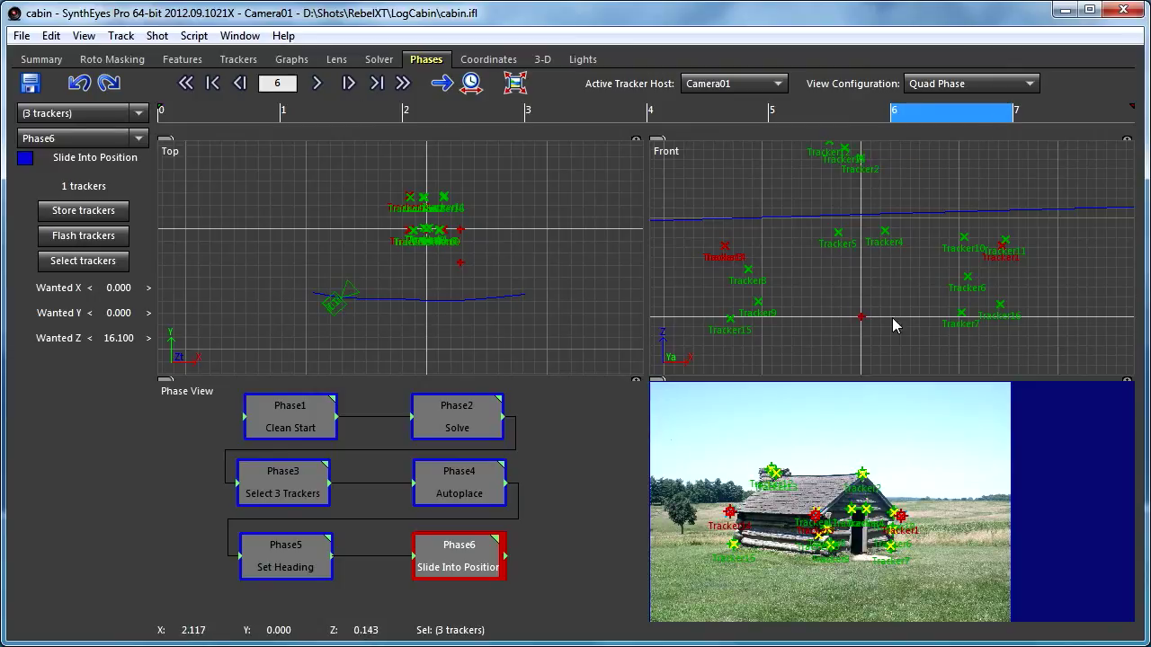
Inspect the positions of Tracker7, Tracker9 and Tracker16
{"action": "left_click", "coordinate": [960, 314]}
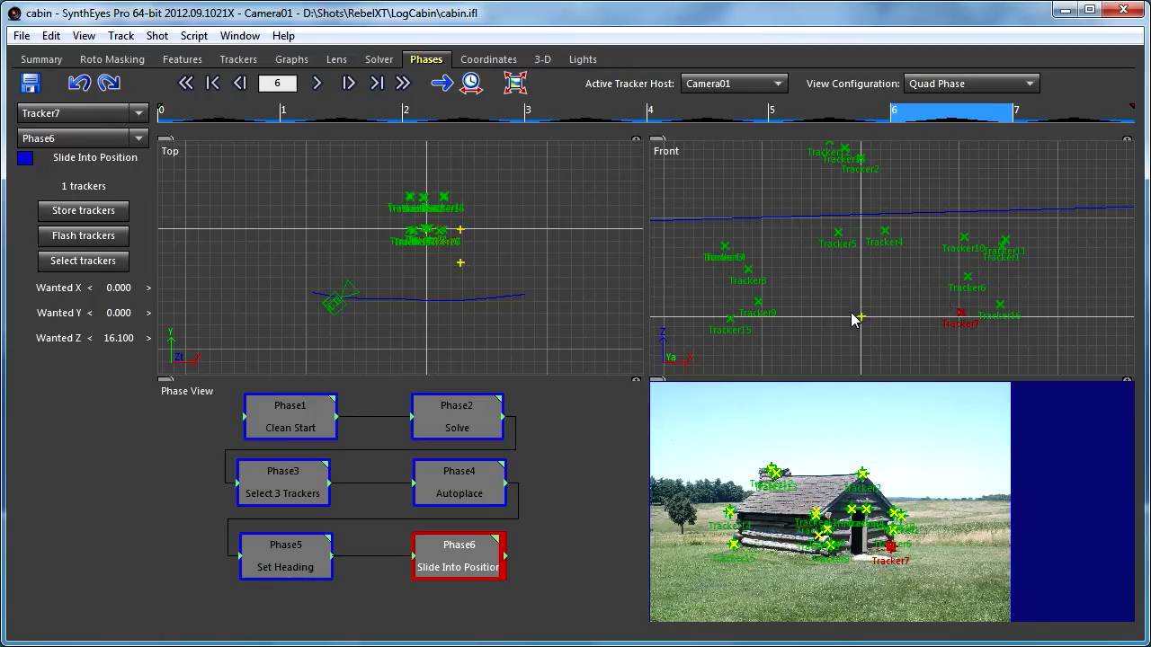
{"action": "left_click", "coordinate": [758, 303]}
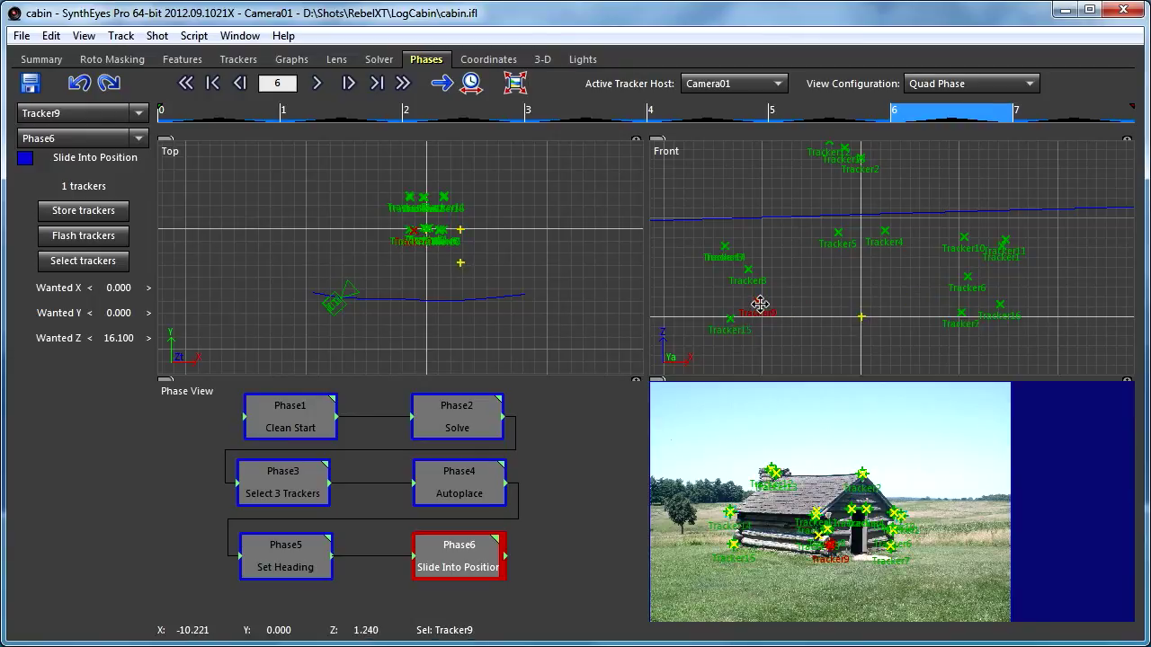
{"action": "left_click", "coordinate": [1000, 305]}
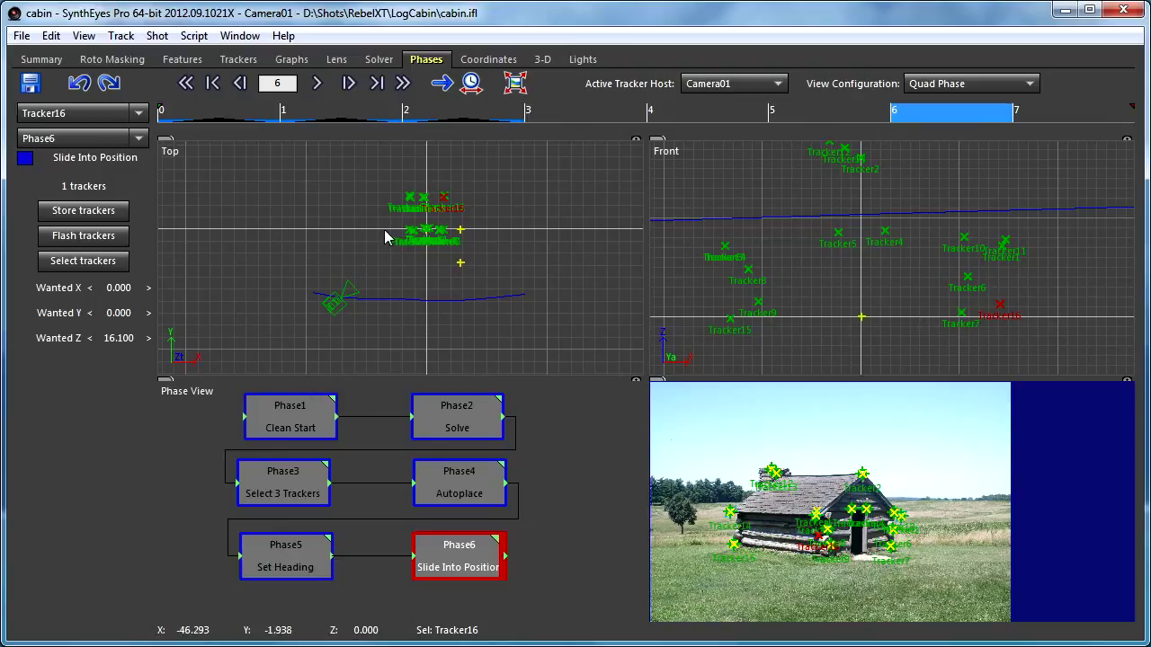
{"action": "scroll", "coordinate": [406, 205], "scroll_direction": "up", "scroll_amount": 4}
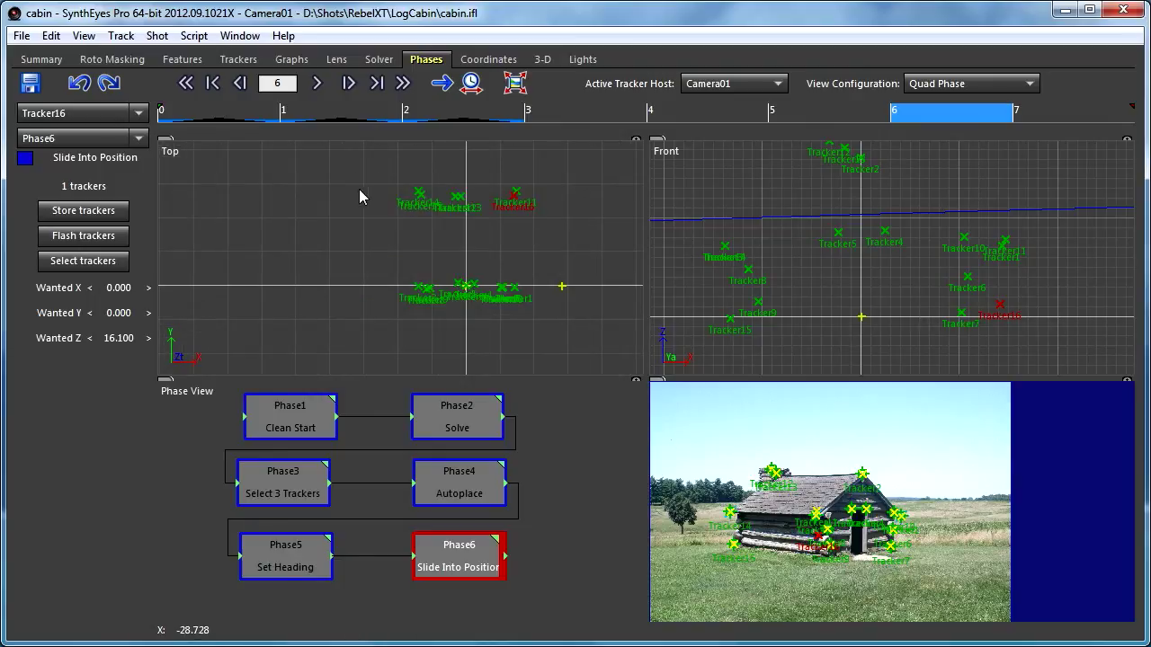